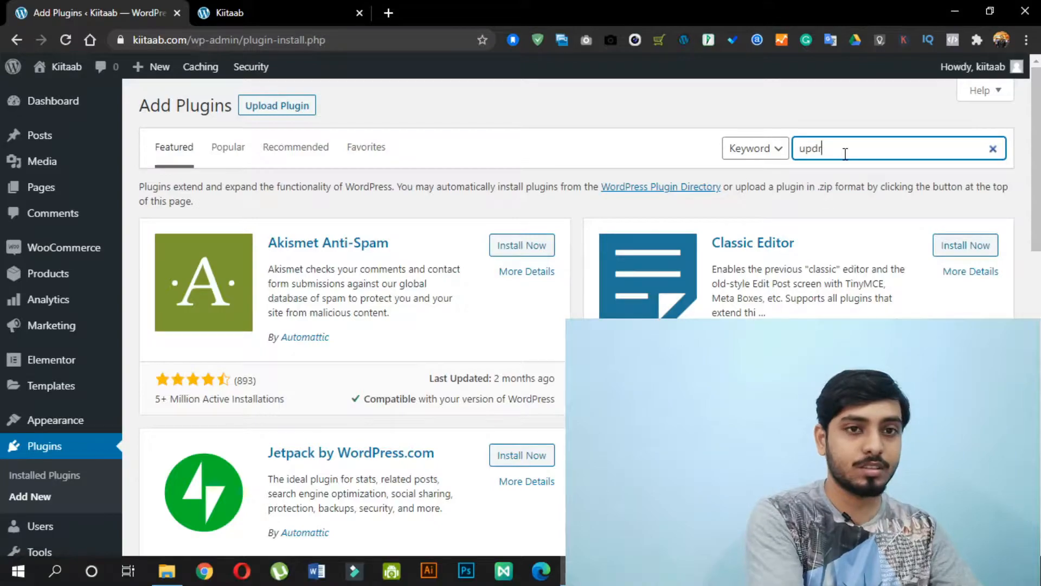
Search the plugin directory for "updraft", and install and activate the UpdraftPlus WordPress Backup Plugin
type("t")
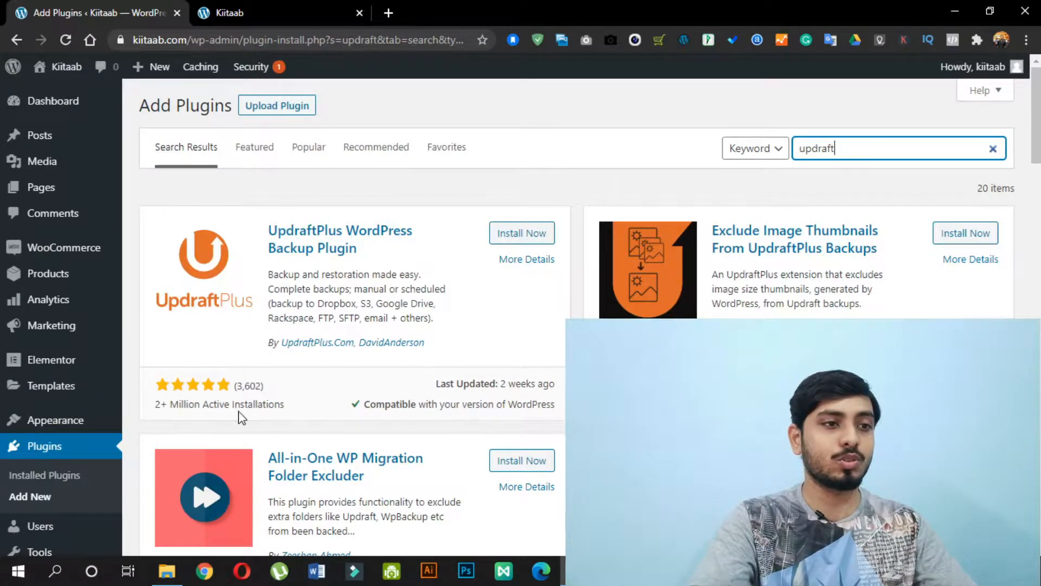
left_click(515, 244)
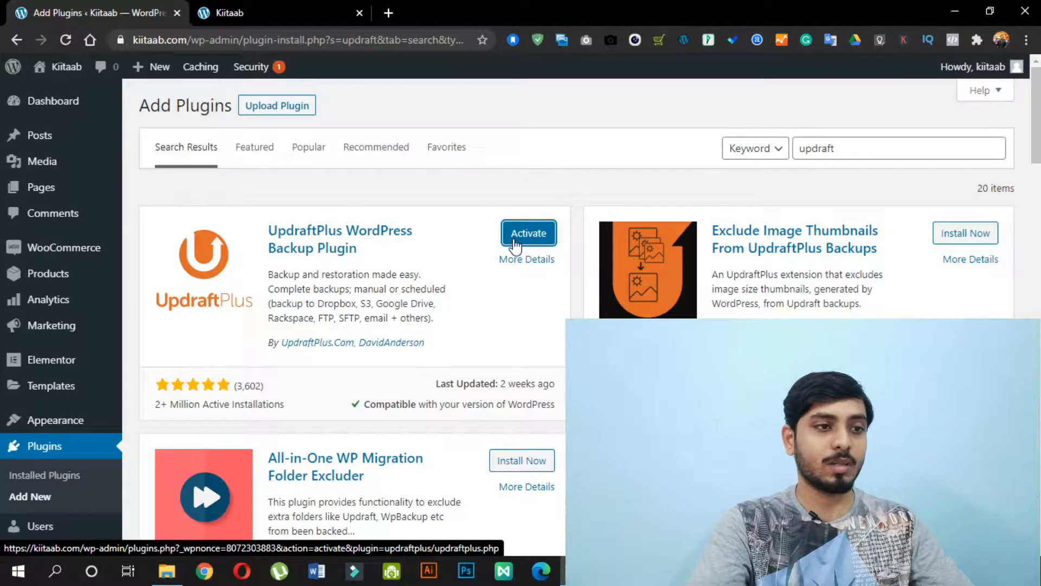
left_click(515, 243)
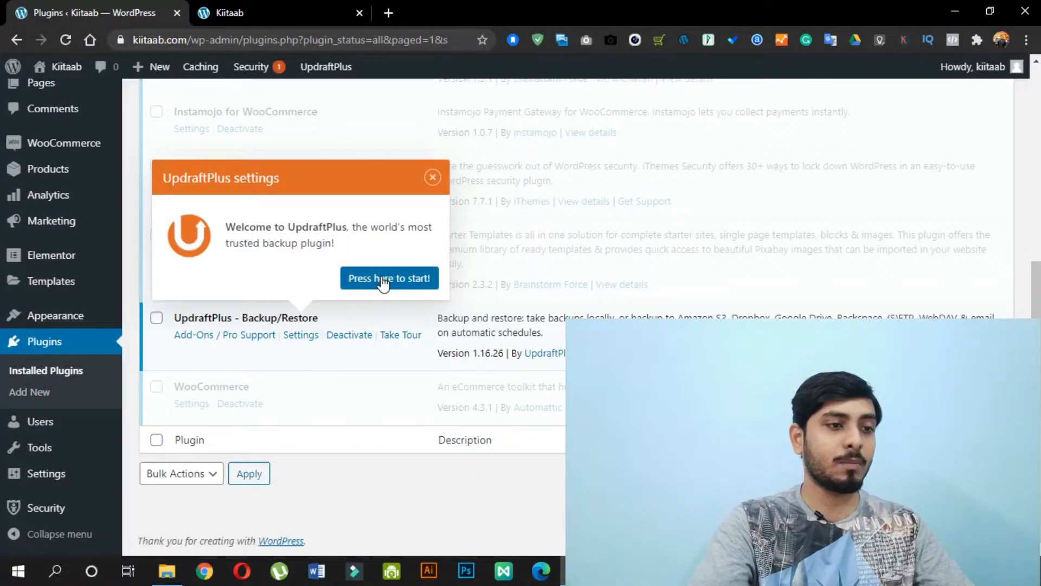
Open the backup settings of UpdraftPlus, dismissing the first-backup tour
left_click(301, 337)
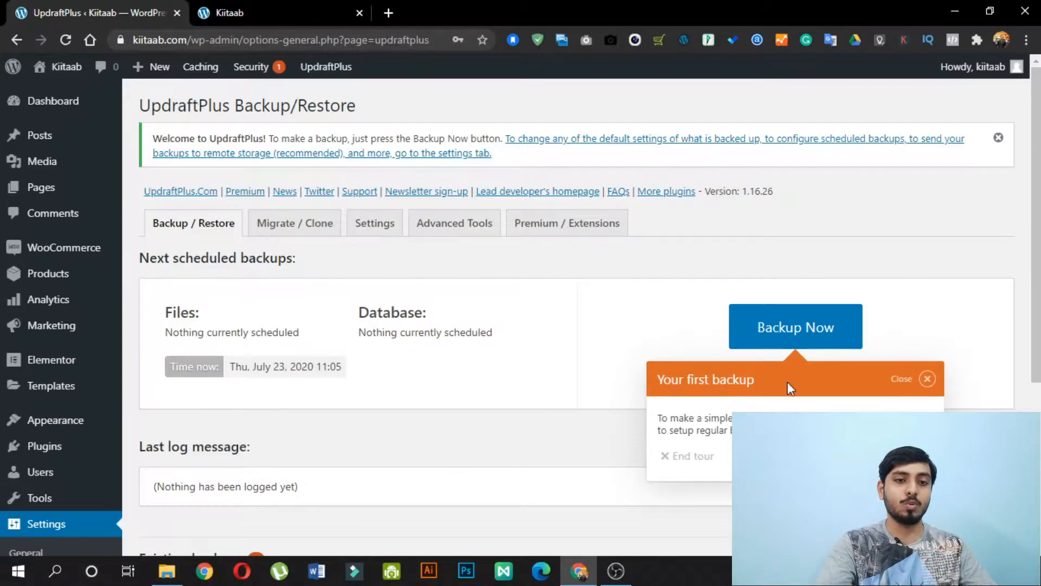
left_click(928, 380)
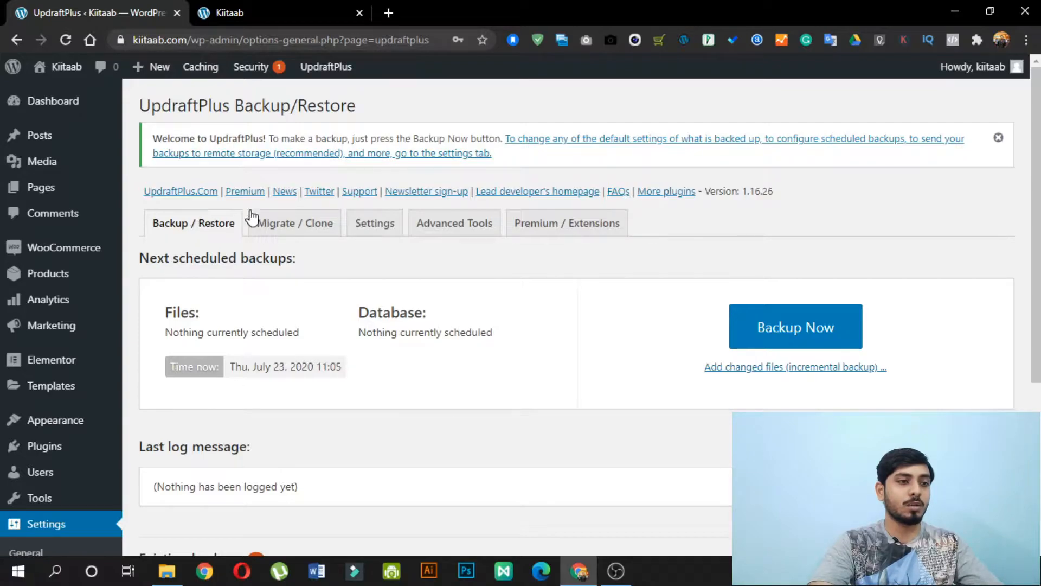
left_click(377, 230)
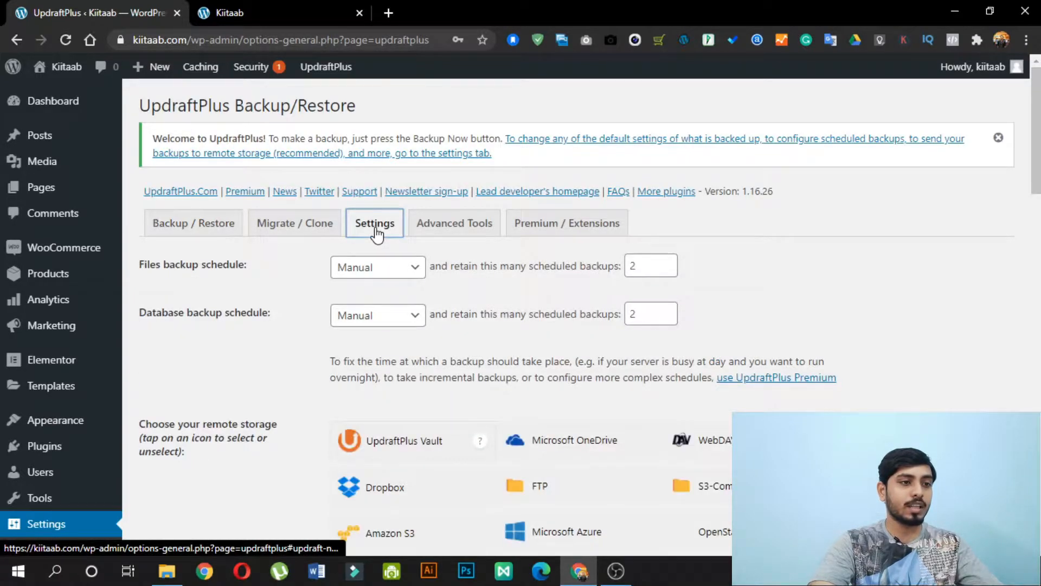
Set the files backup schedule to Weekly and retain 1 scheduled backup
left_click(367, 277)
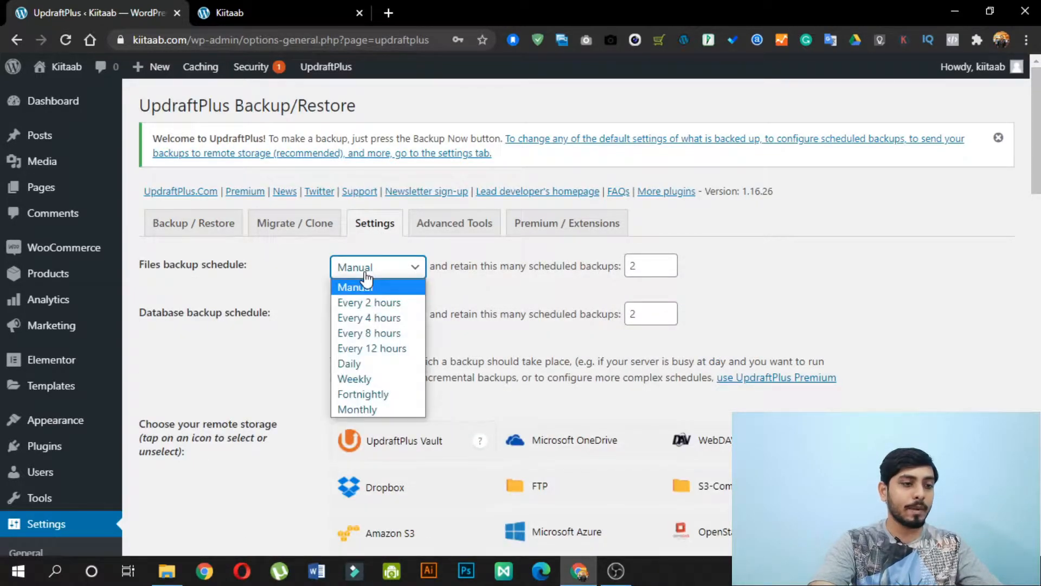
left_click(382, 378)
key("Tab")
type("1")
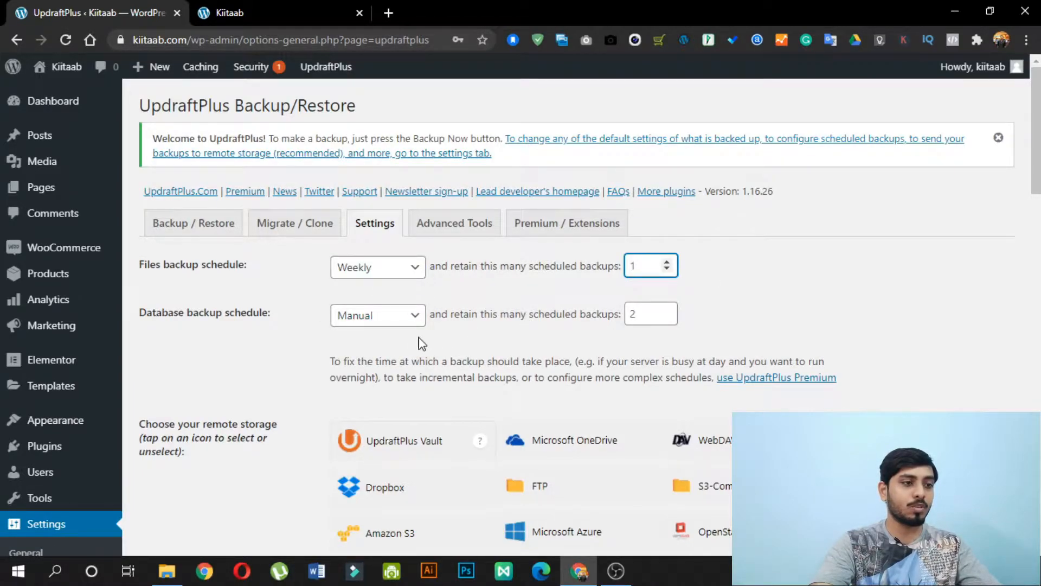
Set the database backup schedule to Weekly and retain 1 scheduled backup
left_click(415, 317)
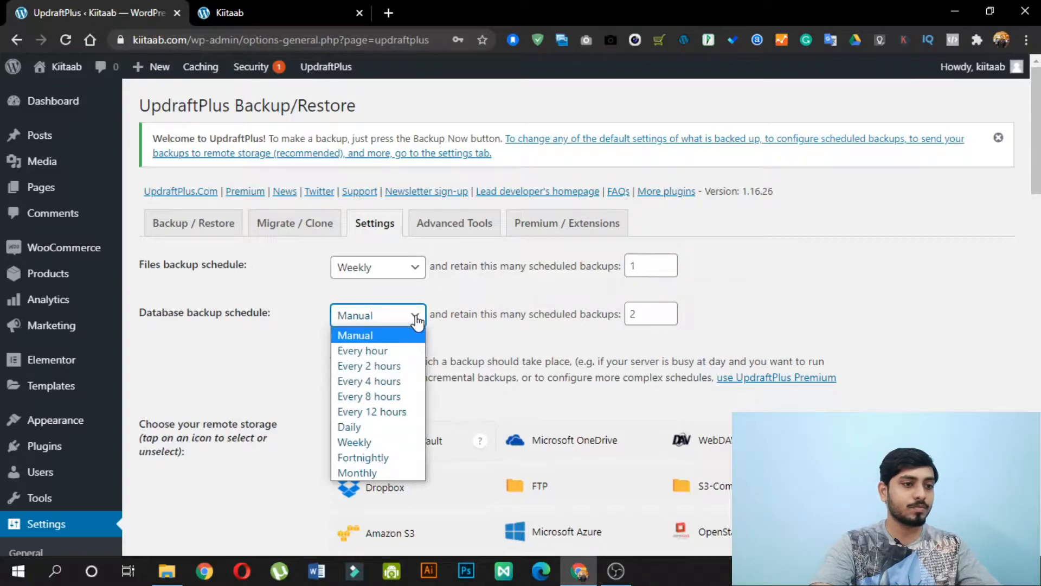
left_click(409, 440)
left_click(667, 318)
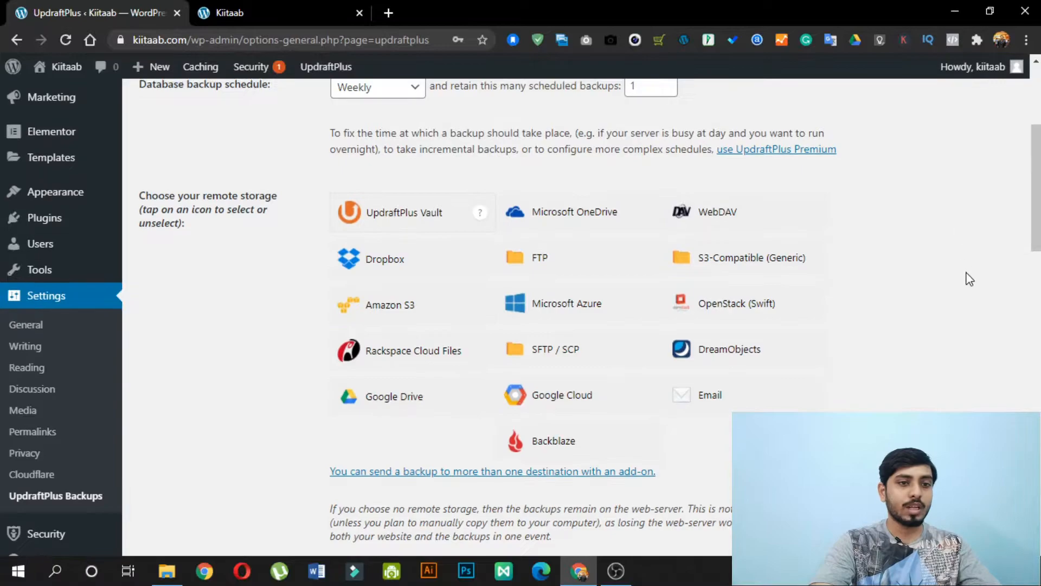
scroll(959, 275, "up", 3)
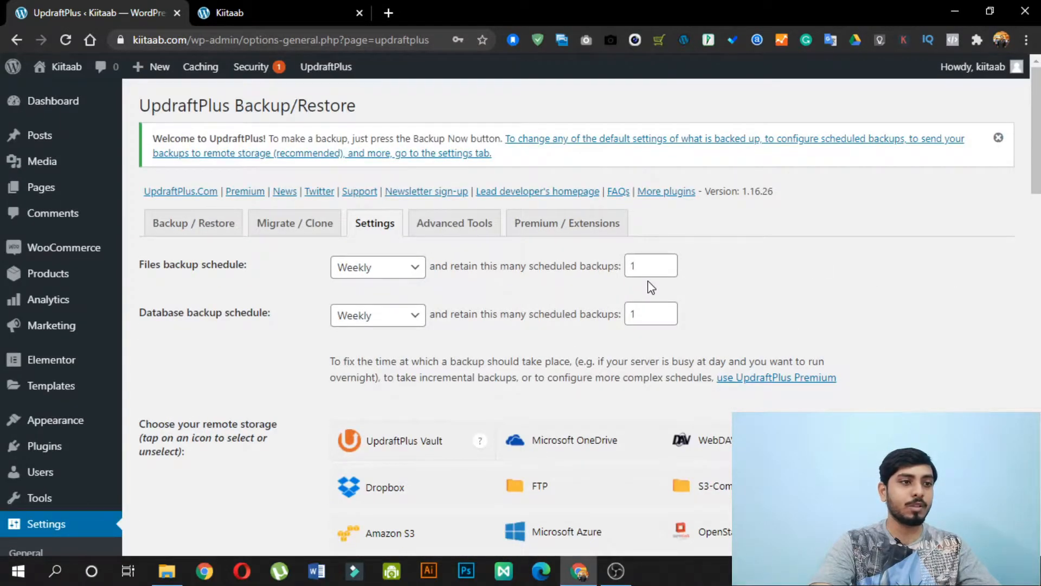
Choose Google Drive as the remote storage for the backups
scroll(651, 288, "down", 5)
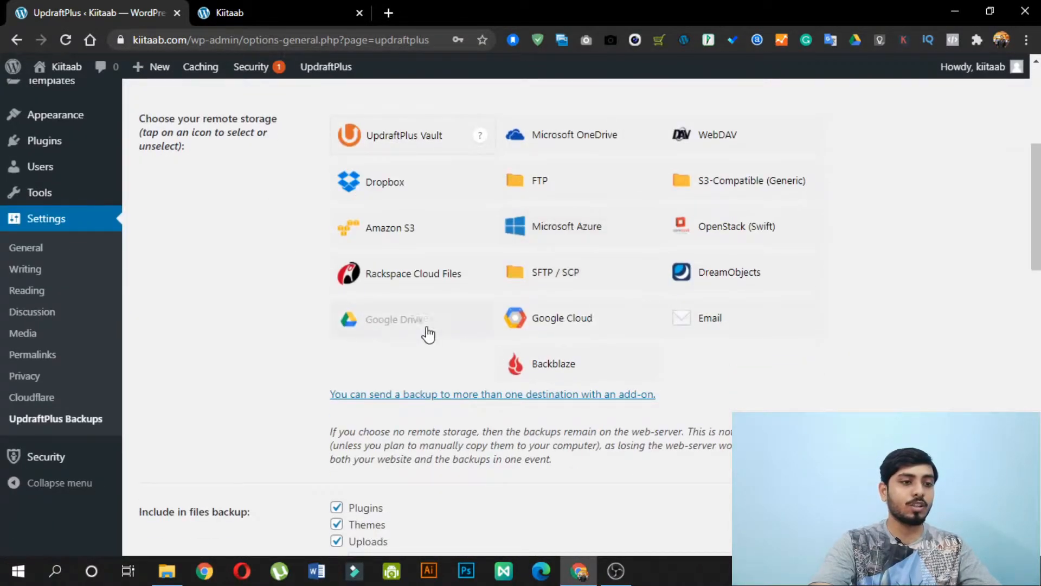
left_click(411, 334)
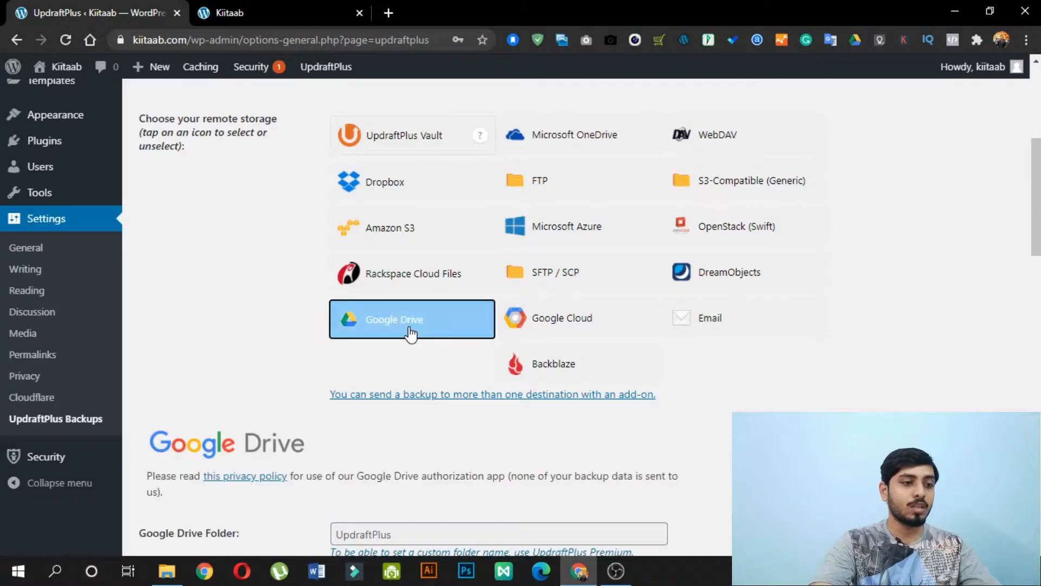
scroll(412, 333, "down", 4)
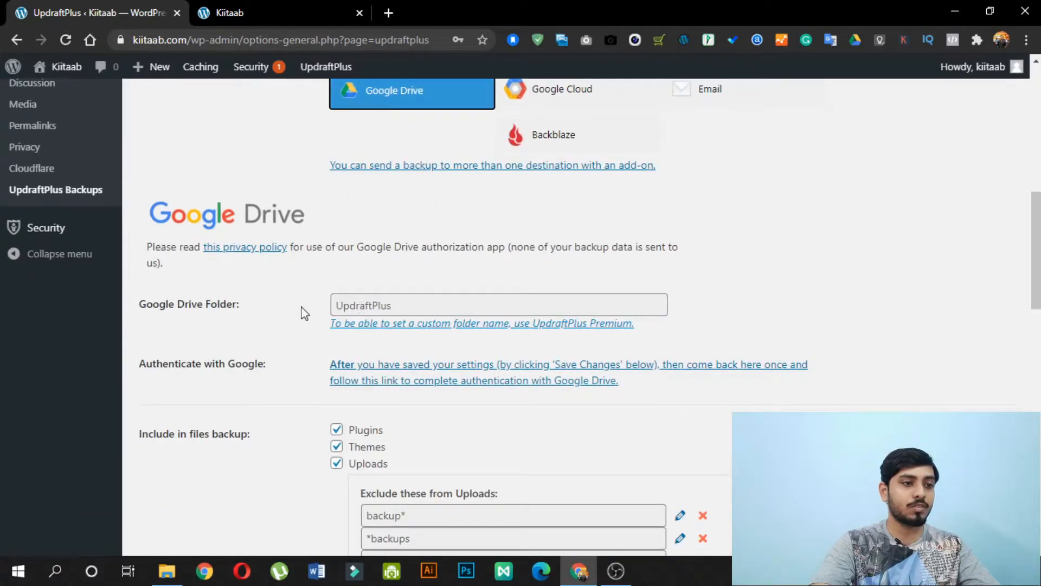
scroll(340, 340, "down", 4)
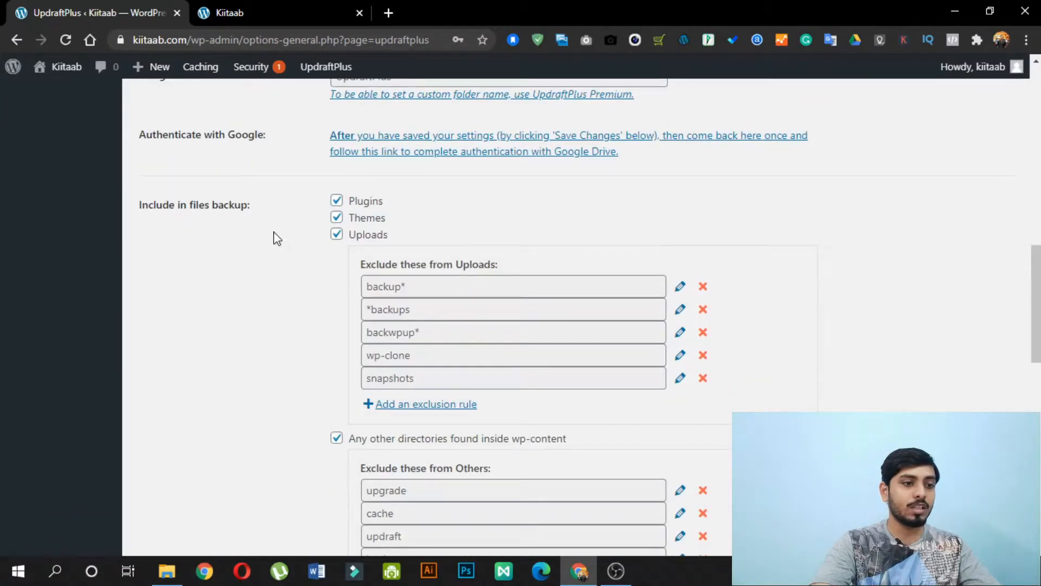
scroll(464, 346, "down", 7)
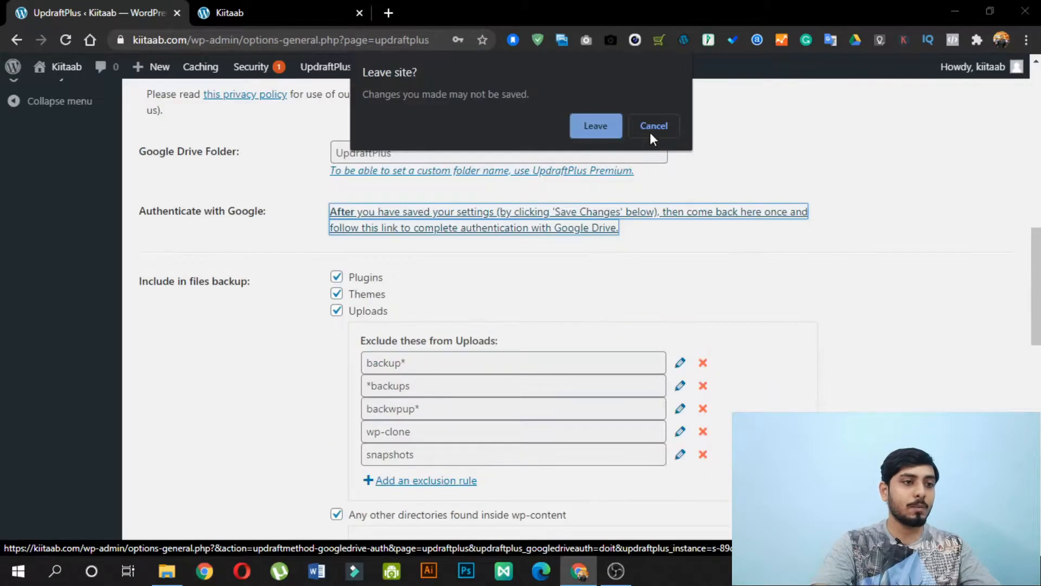
Follow the Google Drive authentication link and leave the settings page without saving the changes
left_click(651, 132)
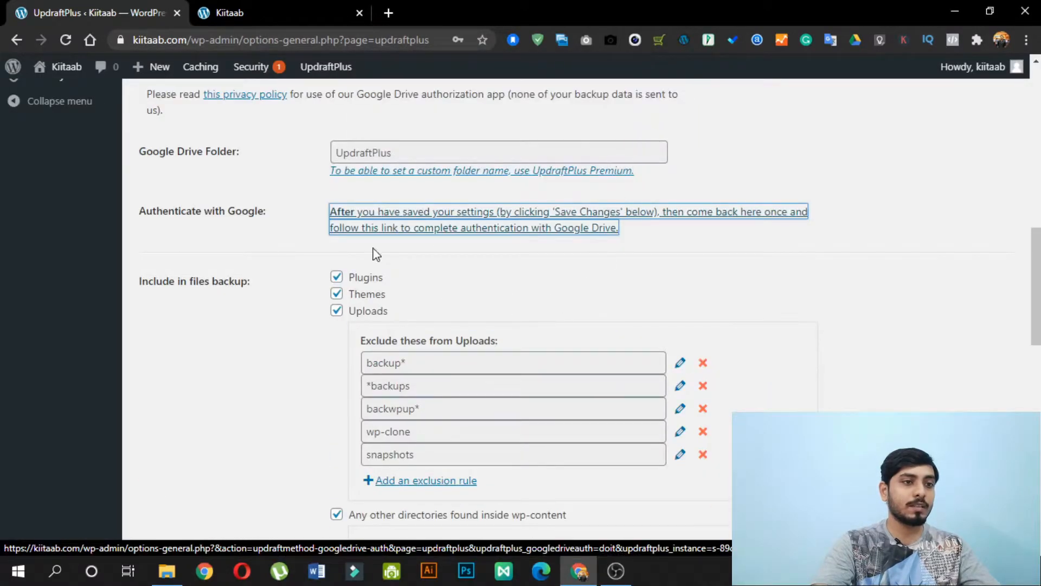
left_click(503, 215)
left_click(595, 152)
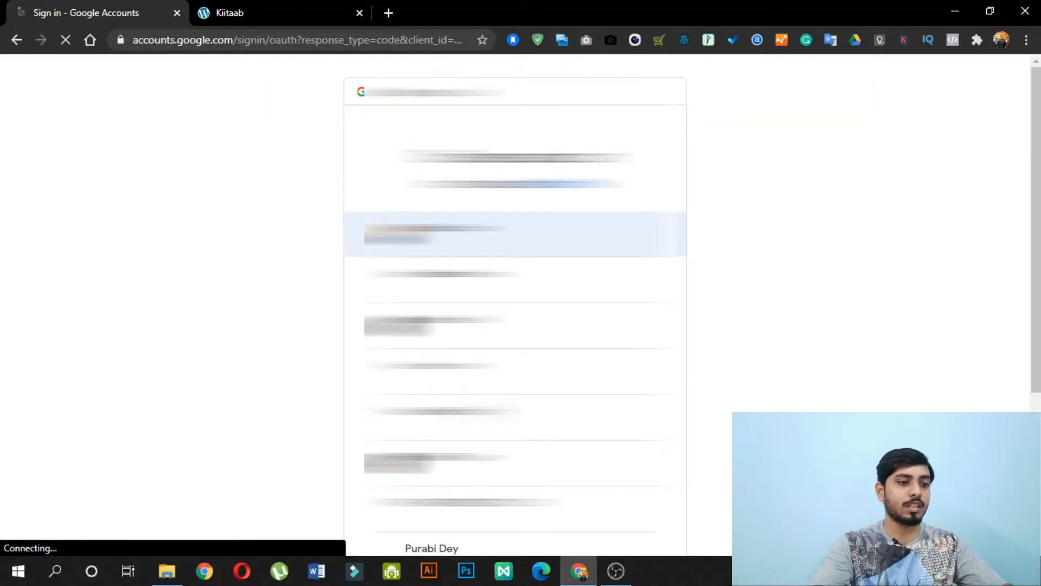
Authorize UpdraftPlus with the intended Google account and complete the Google Drive setup
scroll(516, 220, "down", 3)
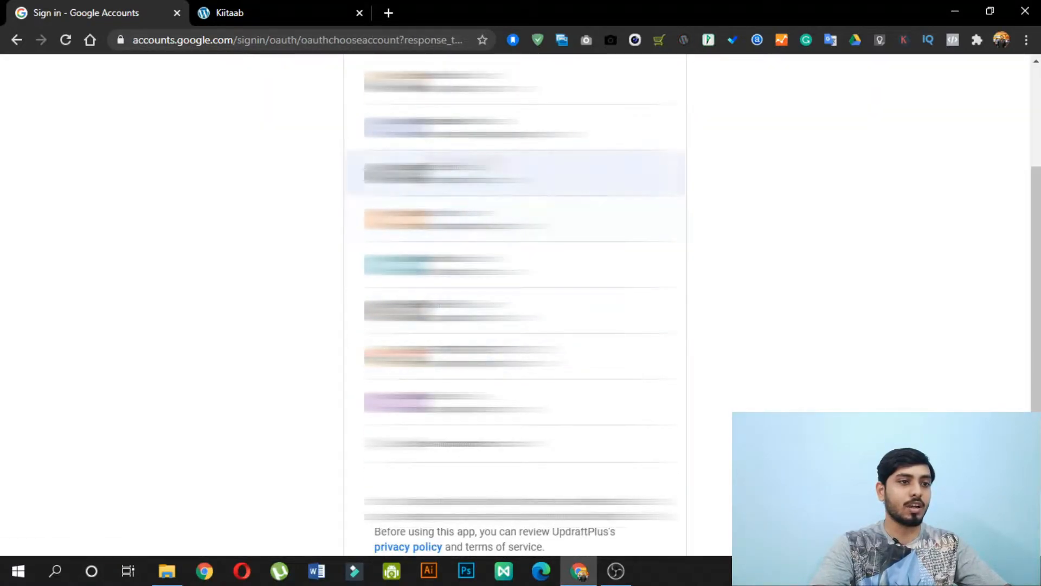
left_click(516, 265)
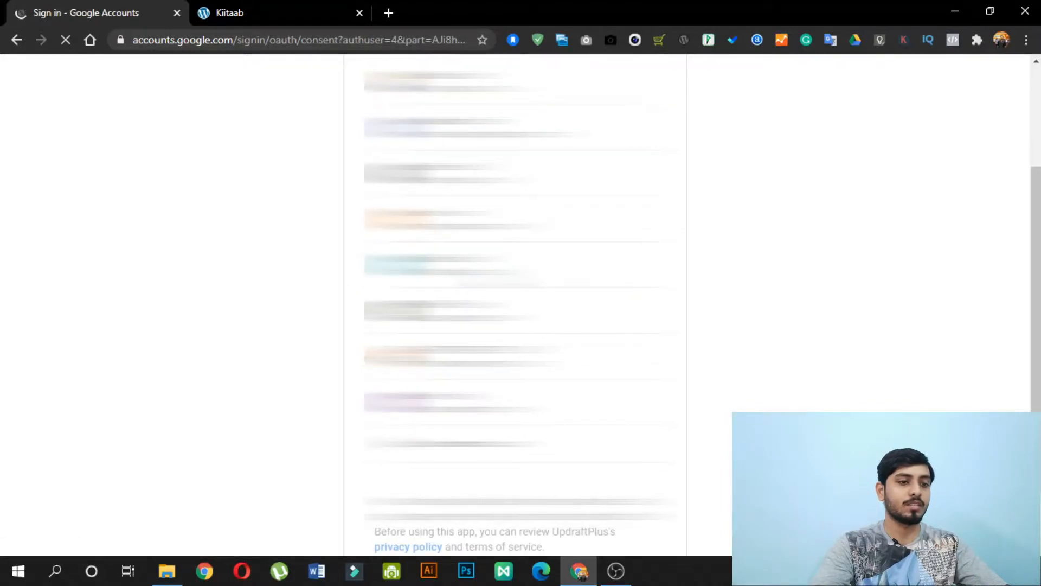
left_click(613, 537)
scroll(612, 535, "down", 1)
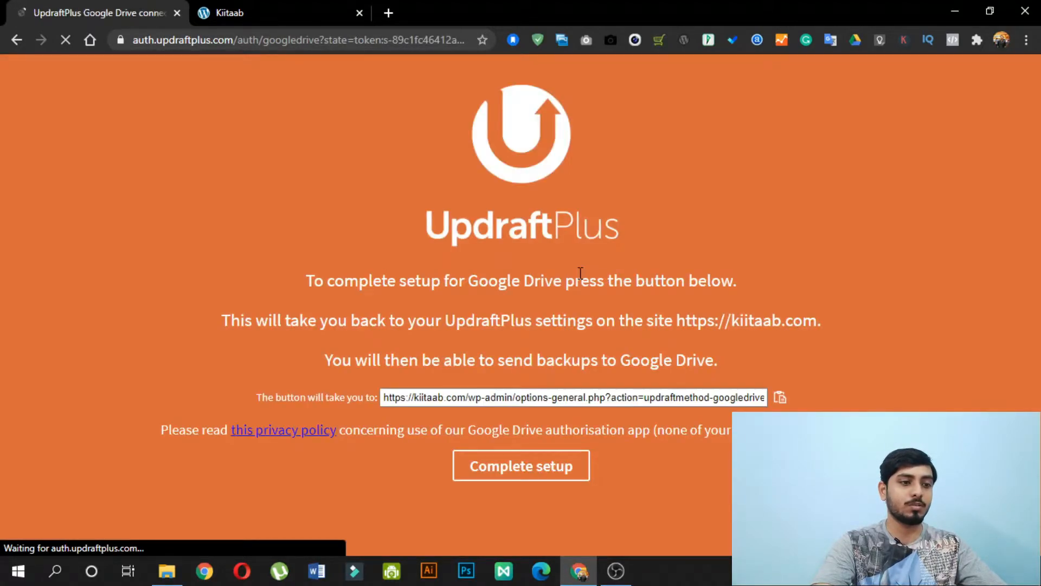
left_click(545, 470)
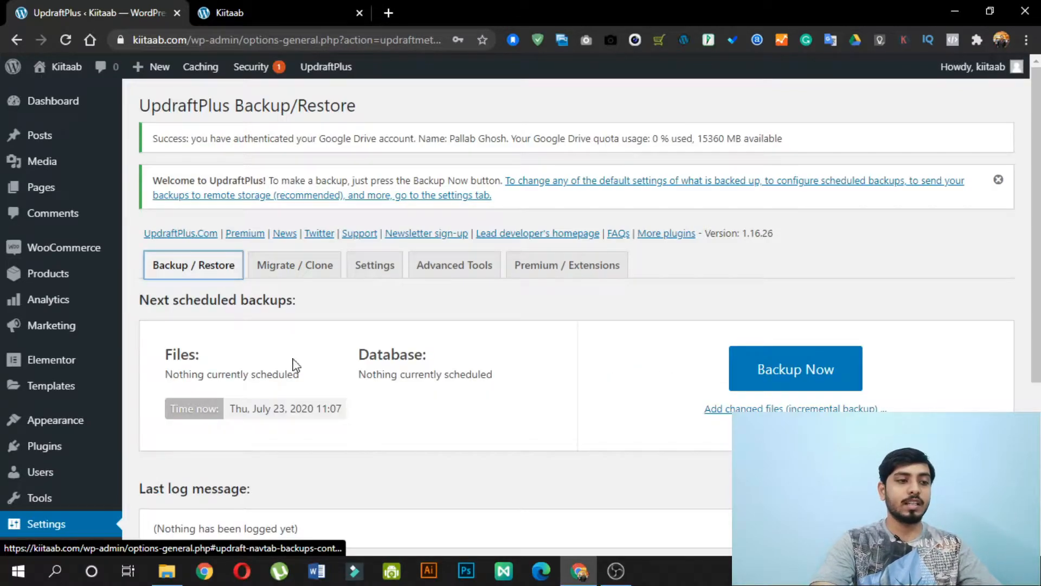
Run a new backup including the database and files, allowing it to be deleted only manually
left_click(794, 370)
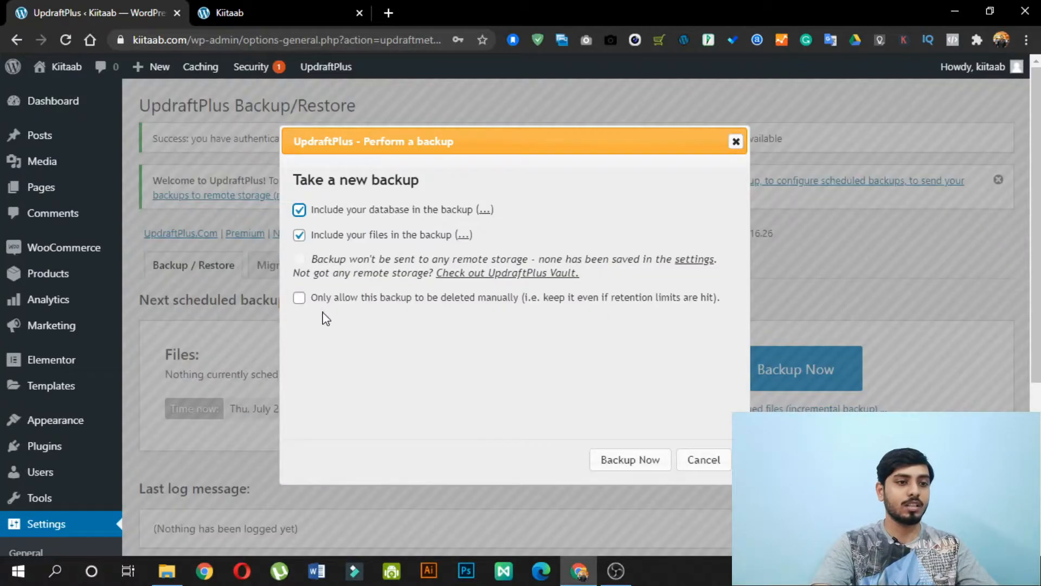
left_click(299, 298)
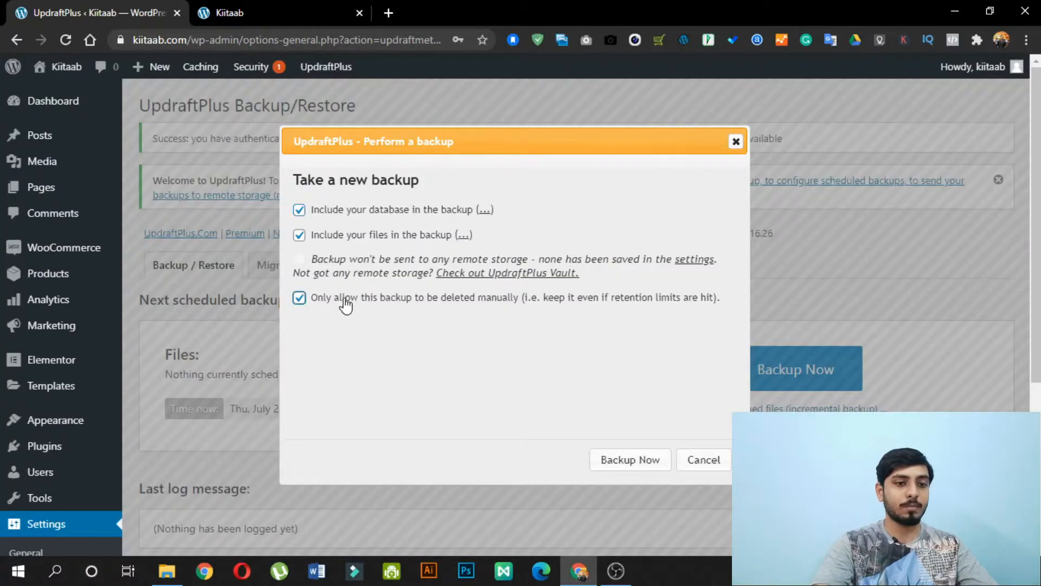
left_click(629, 460)
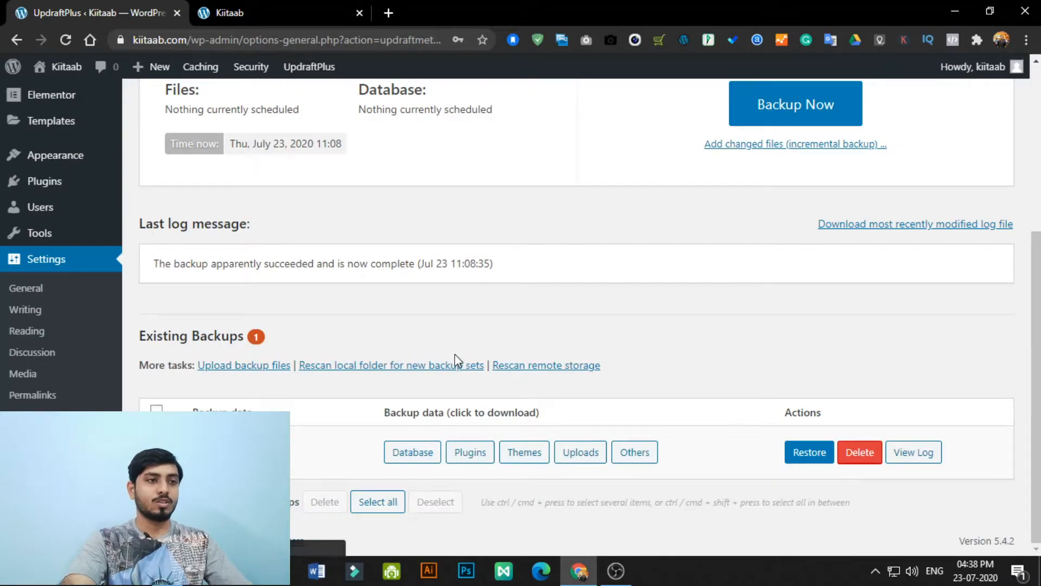
scroll(465, 353, "up", 2)
scroll(467, 350, "down", 2)
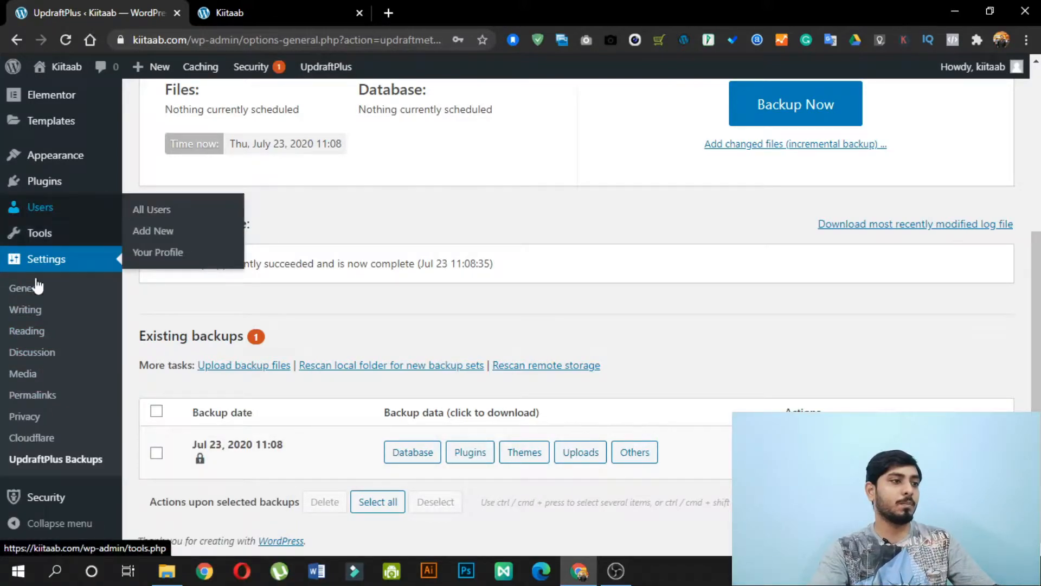
Move both About pages to the trash from the list of all pages
scroll(70, 228, "up", 5)
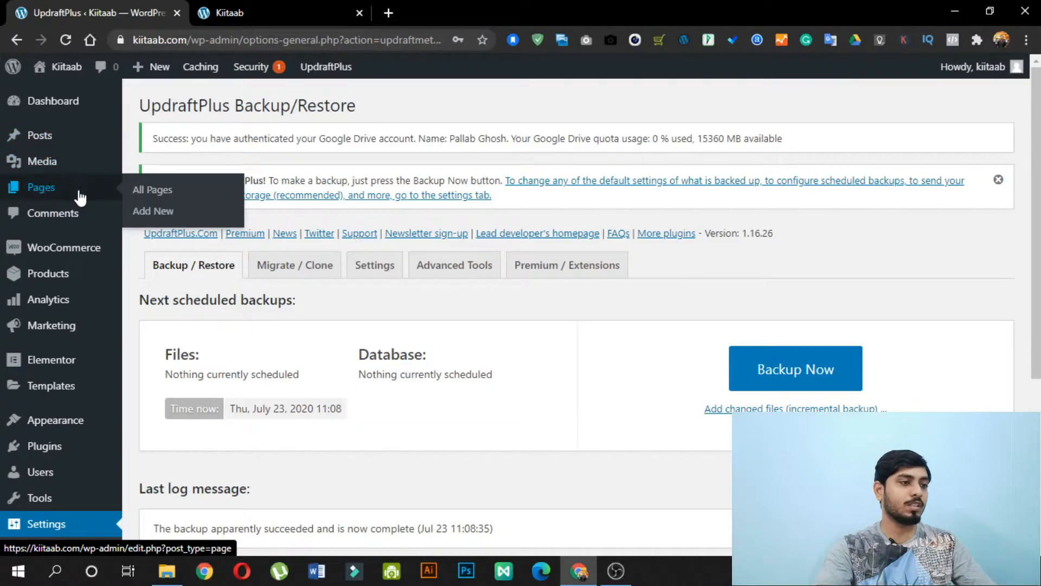
left_click(156, 213)
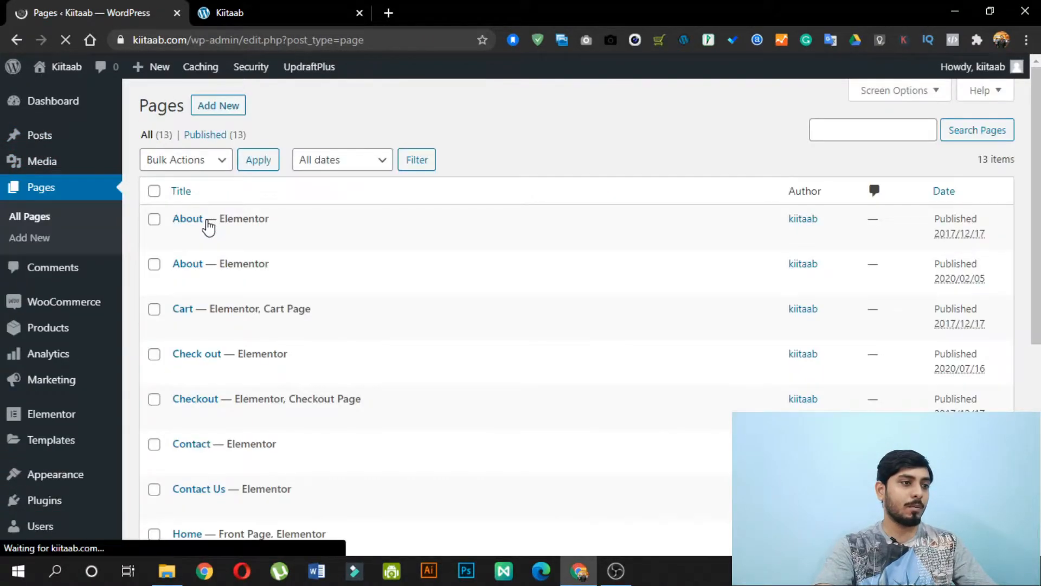
left_click(154, 219)
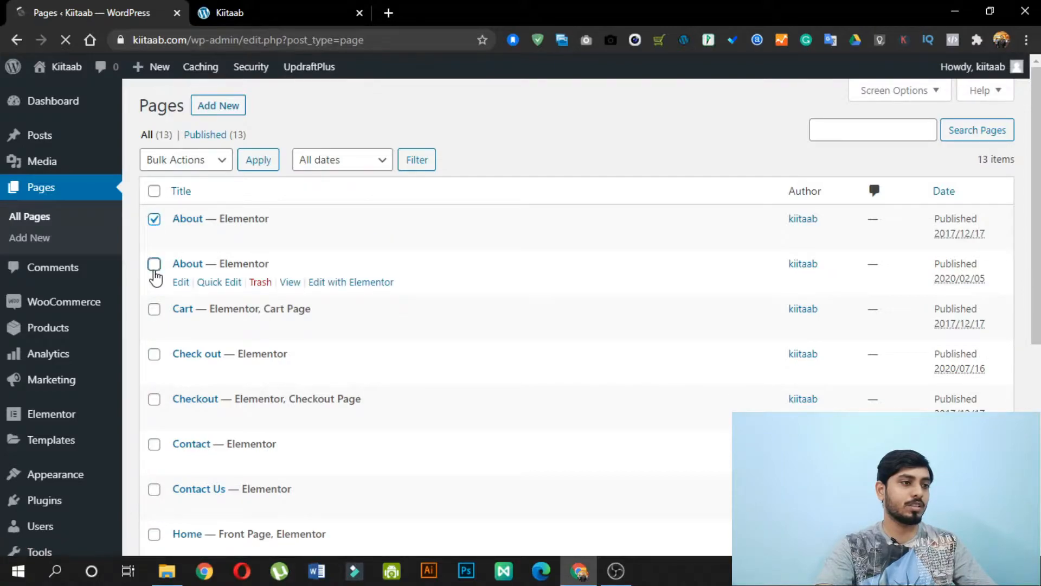
left_click(155, 264)
left_click(222, 161)
left_click(205, 212)
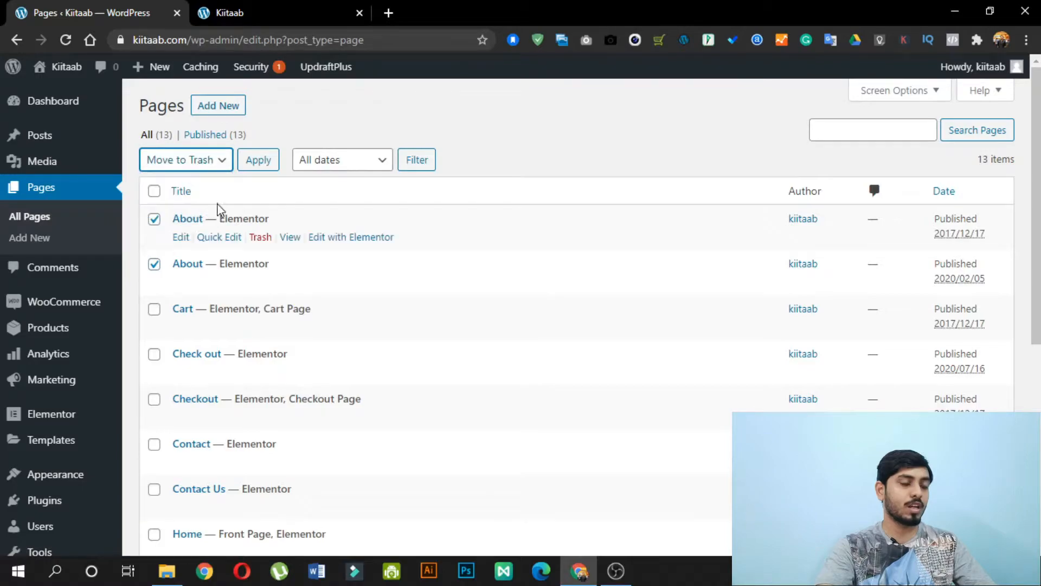
left_click(265, 166)
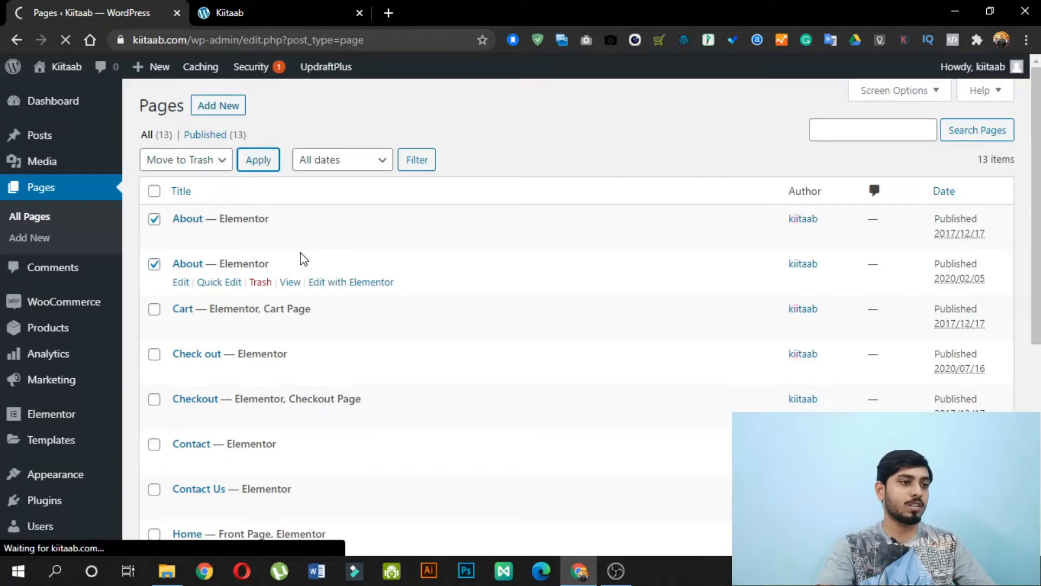
Reload the live site's home page to check its navigation menu for the About entry
left_click(259, 7)
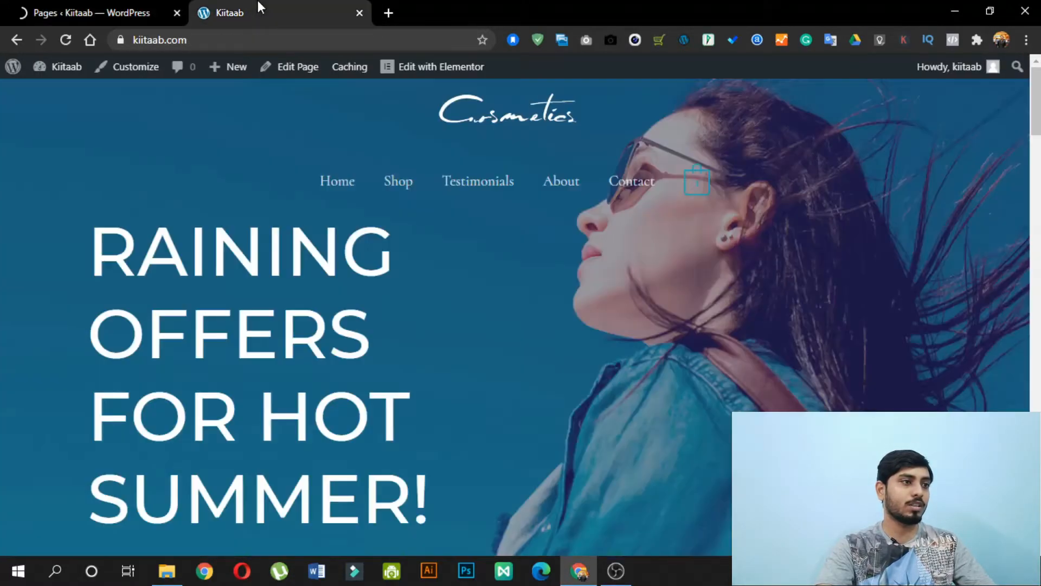
left_click(65, 40)
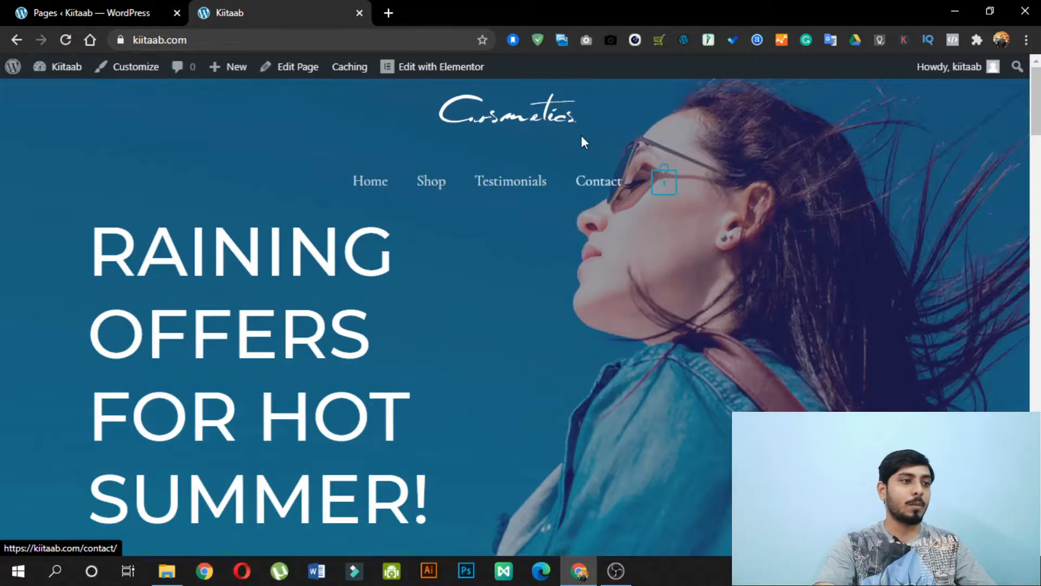
Start restoring the existing backup from the UpdraftPlus Backups settings of the WordPress admin site
left_click(134, 8)
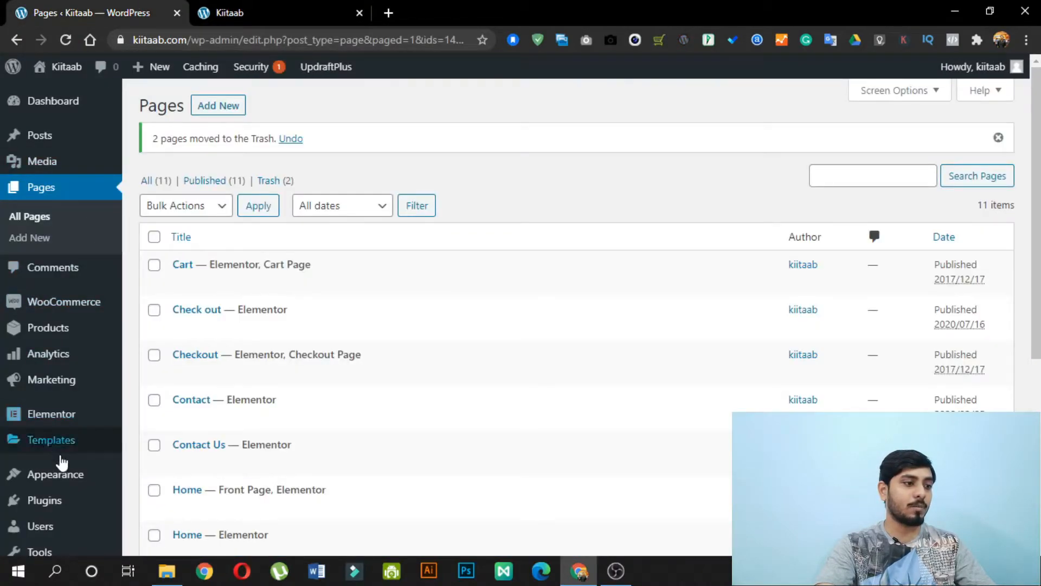
scroll(64, 354, "down", 5)
mouse_move(63, 486)
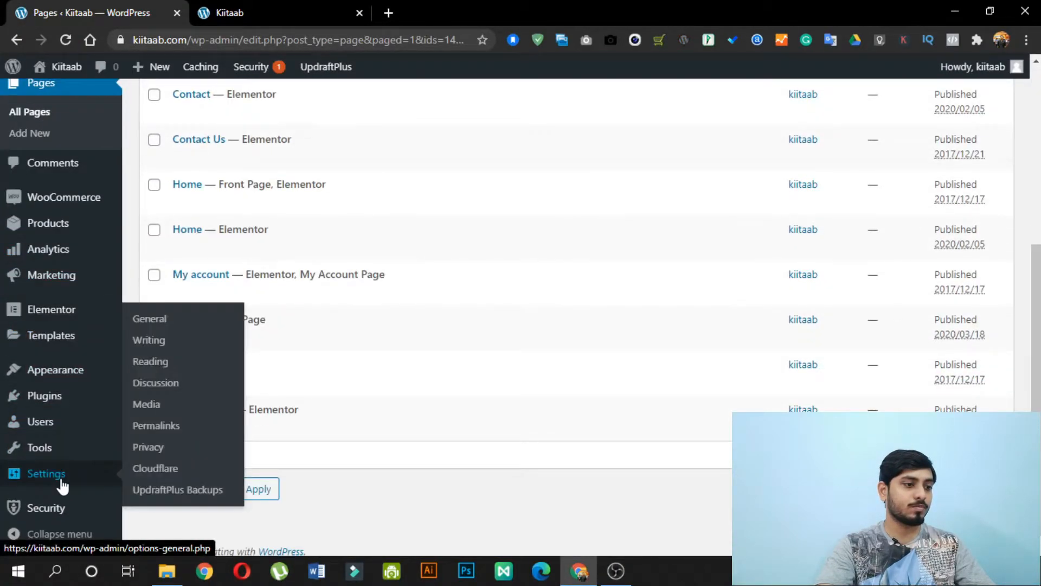
left_click(165, 490)
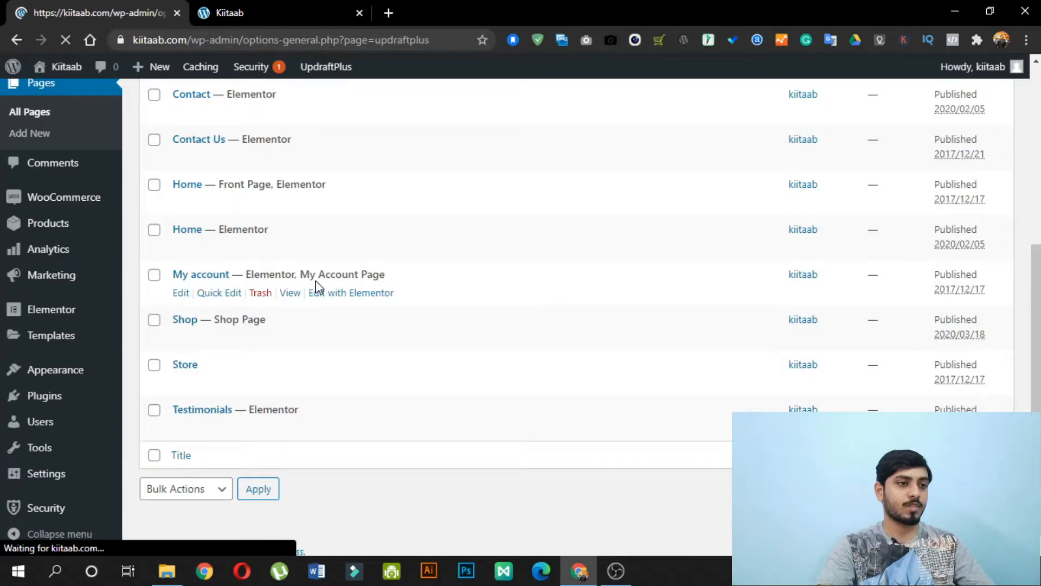
scroll(590, 284, "down", 2)
scroll(590, 284, "down", 3)
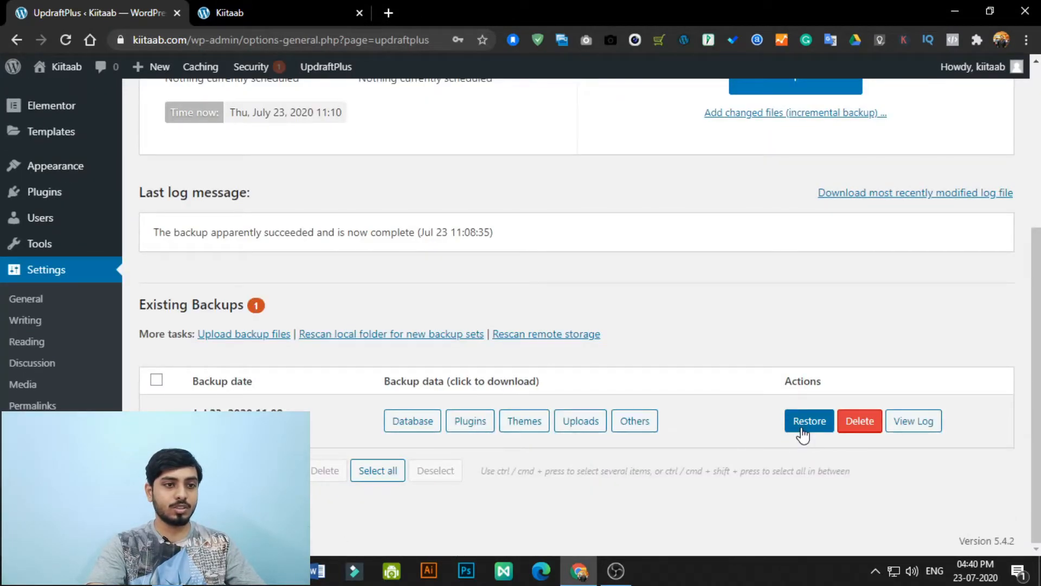
left_click(808, 421)
Restore all five components from the backup: Plugins, Themes, Uploads, Others and Database
left_click(550, 197)
left_click(551, 197)
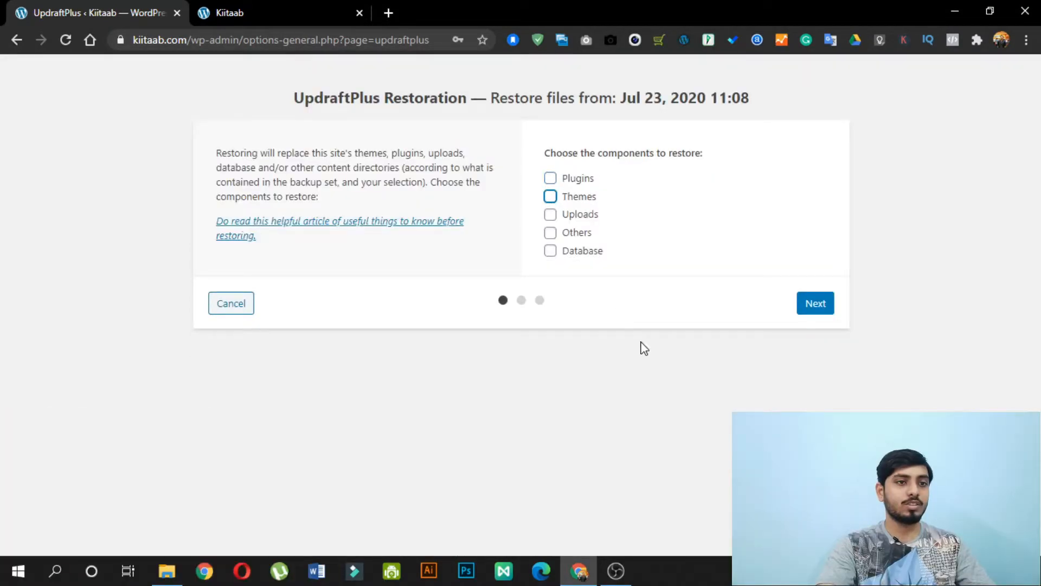
left_click(551, 178)
left_click(550, 196)
left_click(550, 214)
left_click(550, 232)
left_click(551, 251)
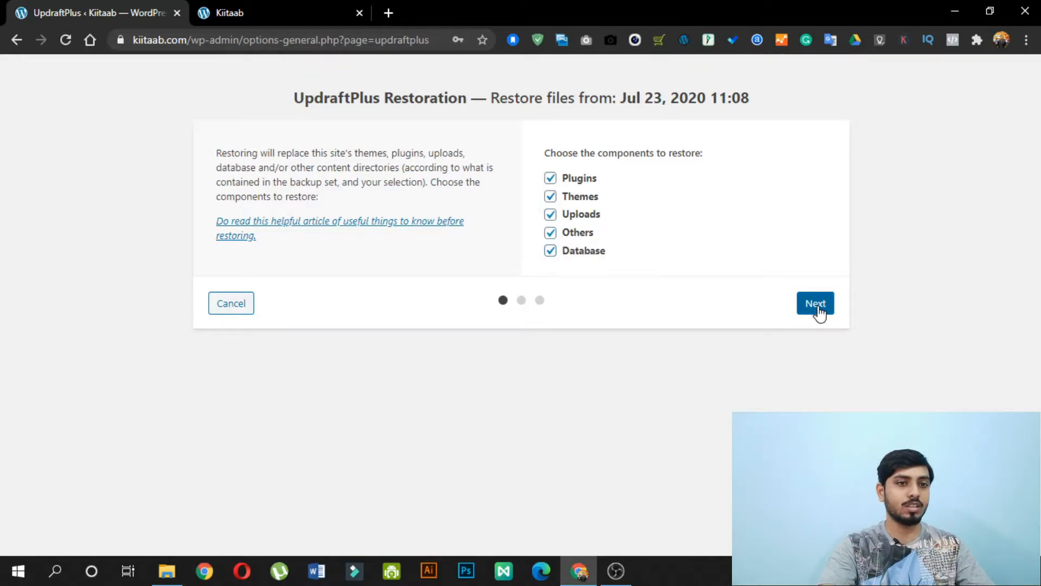
left_click(818, 305)
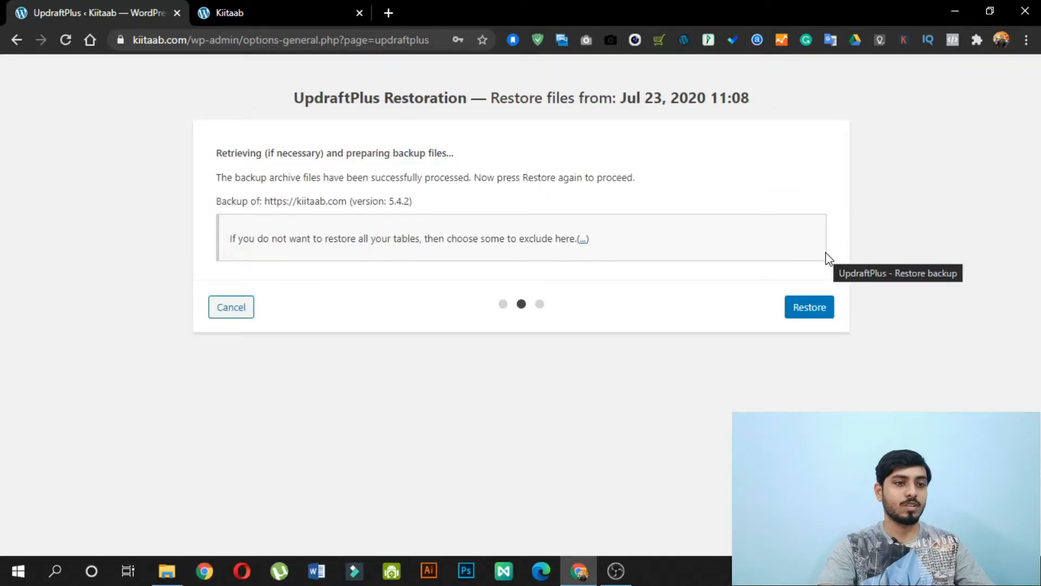
left_click(808, 312)
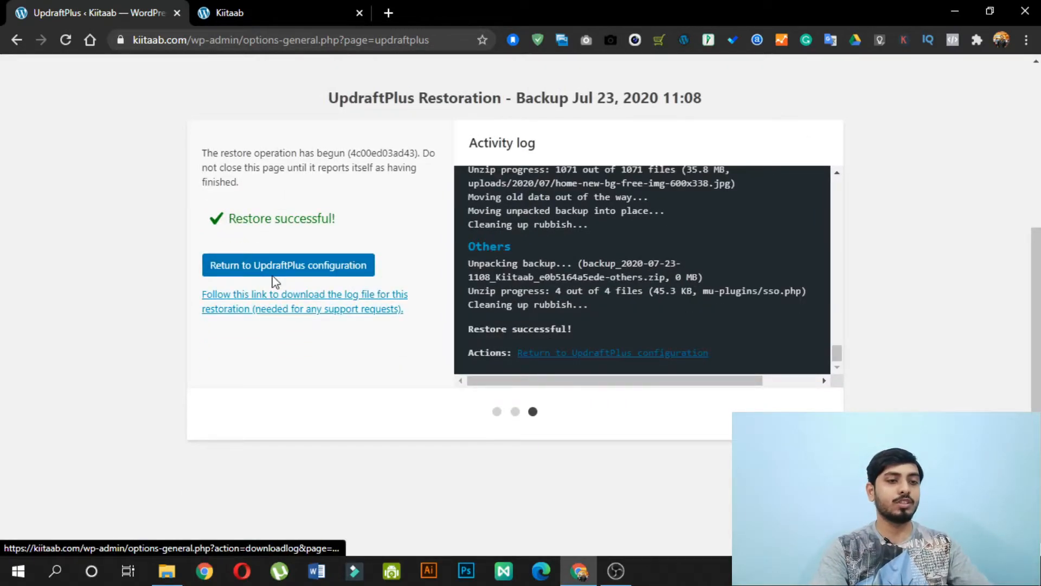
Reload the live home page to check its navigation menu for About, and return to the UpdraftPlus configuration
left_click(246, 4)
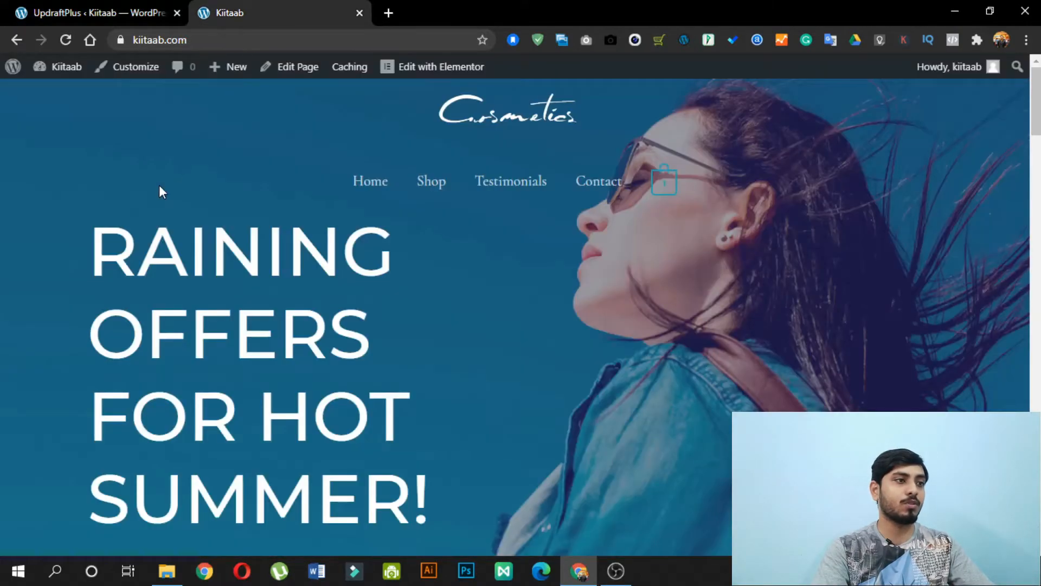
left_click(66, 40)
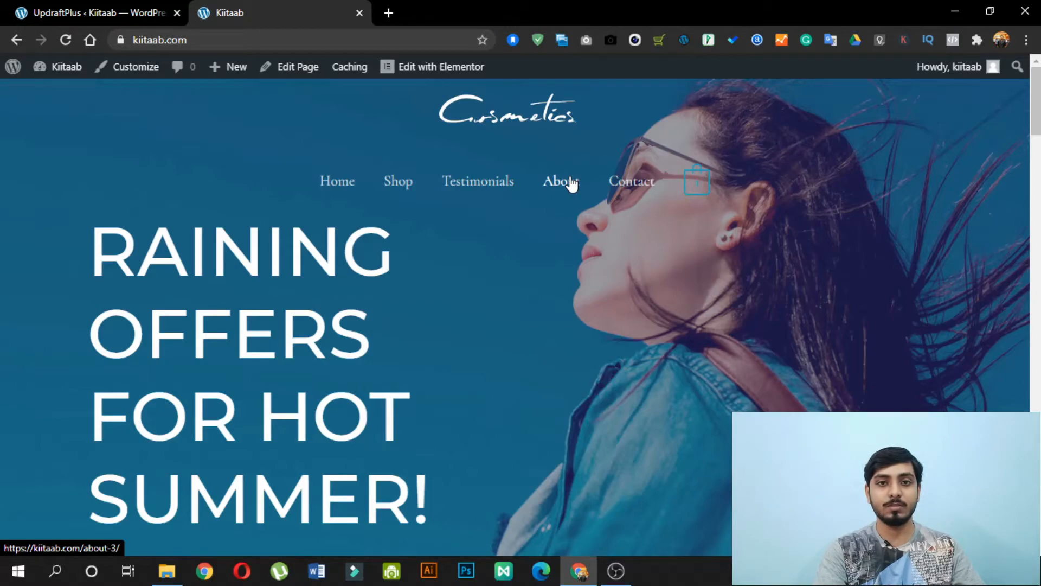
left_click(113, 7)
left_click(282, 275)
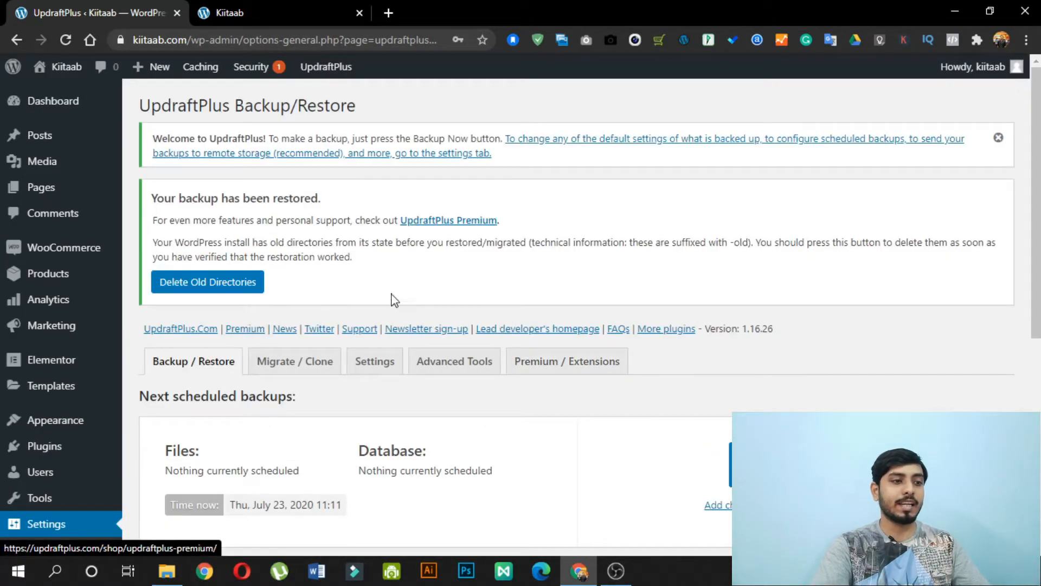
Examine the UpdraftPlus migration and temporary clone options
scroll(307, 167, "down", 4)
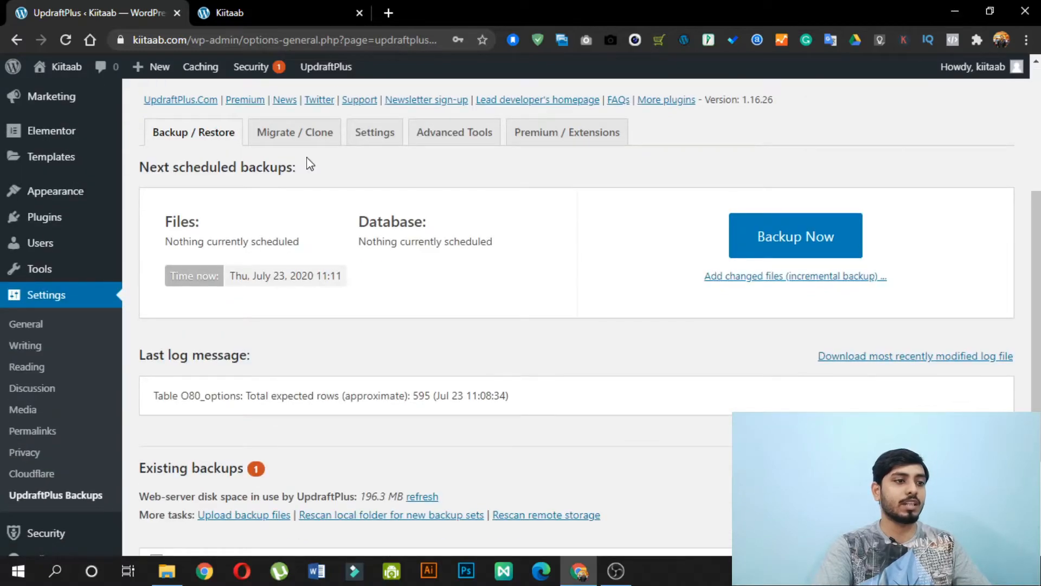
left_click(303, 134)
scroll(374, 274, "down", 1)
scroll(416, 372, "down", 3)
scroll(409, 319, "up", 7)
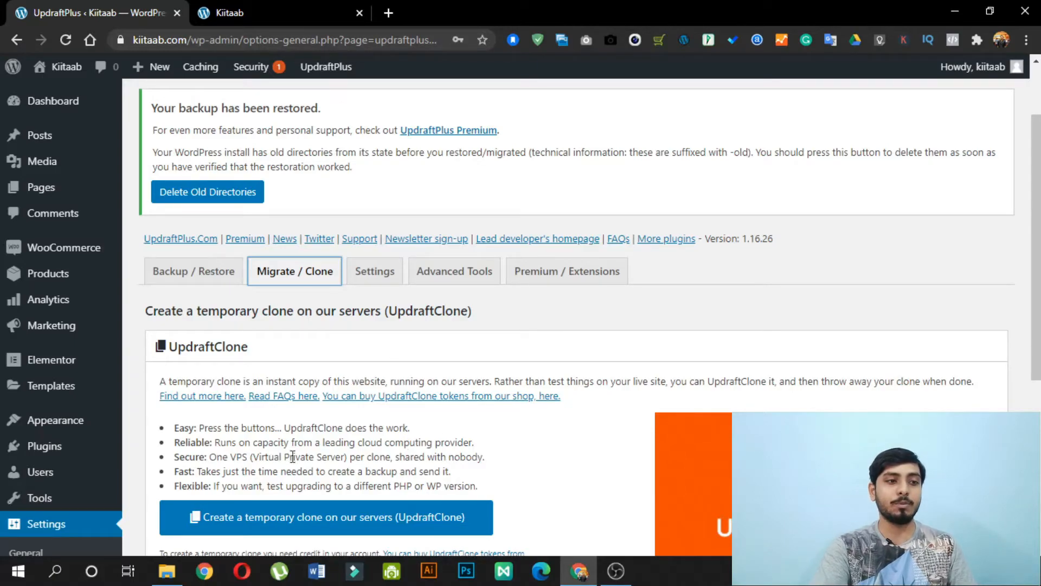
Examine the UpdraftPlus settings, from the backup schedules and remote storage choices down to the expert settings
left_click(379, 278)
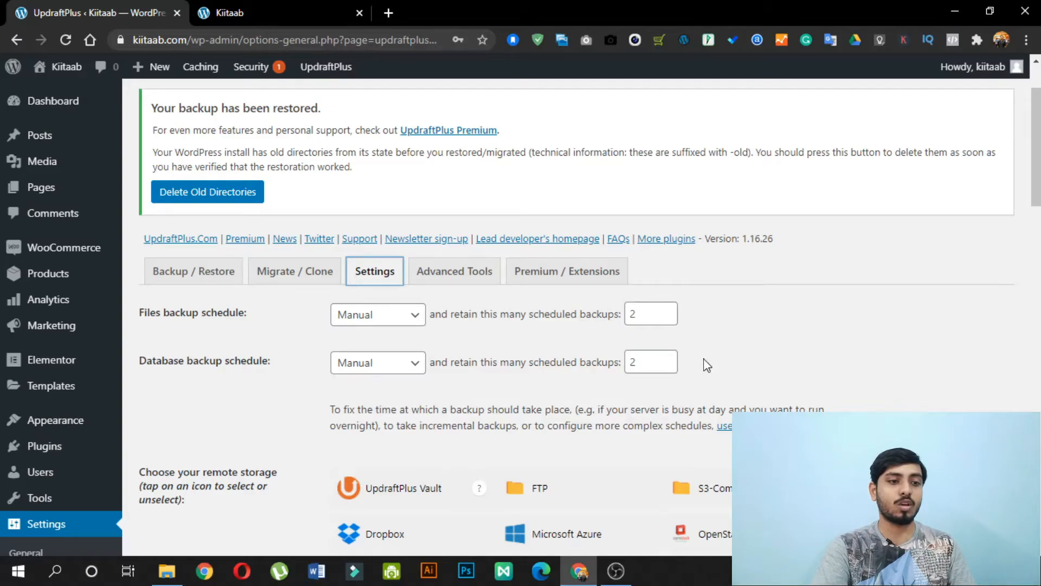
scroll(762, 341, "down", 5)
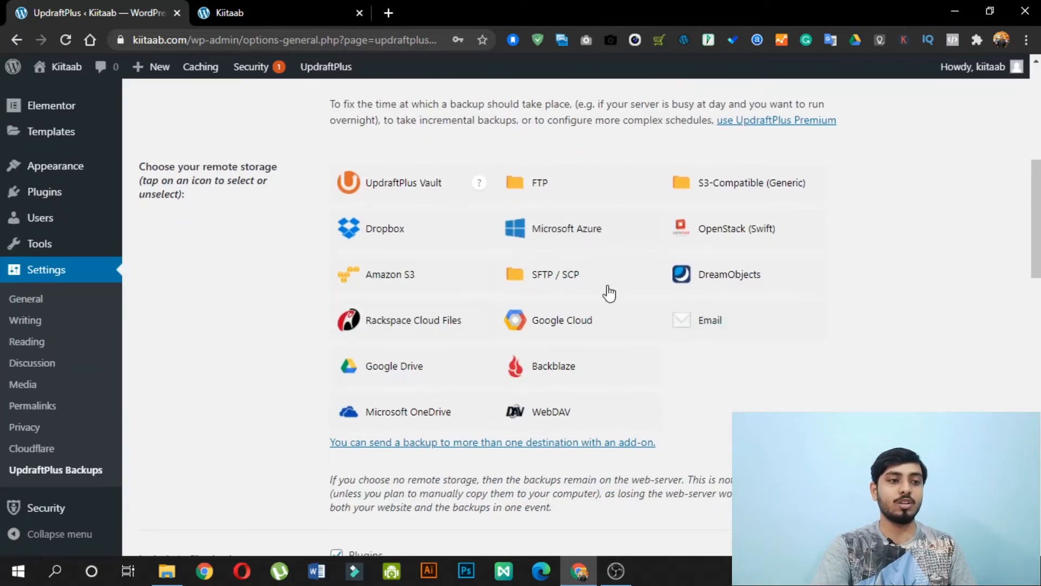
scroll(574, 256, "down", 17)
scroll(622, 368, "down", 2)
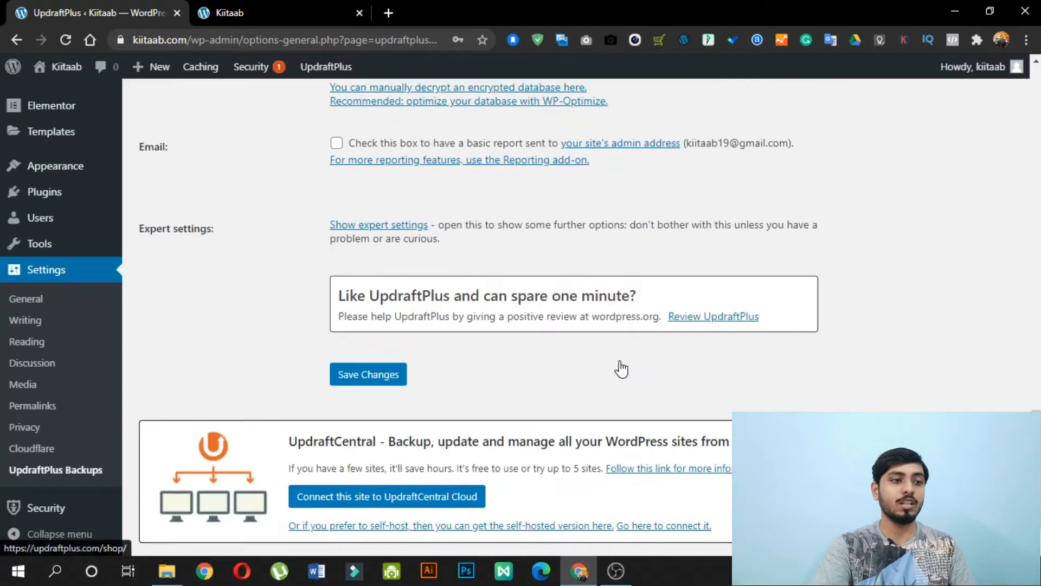
scroll(622, 369, "up", 20)
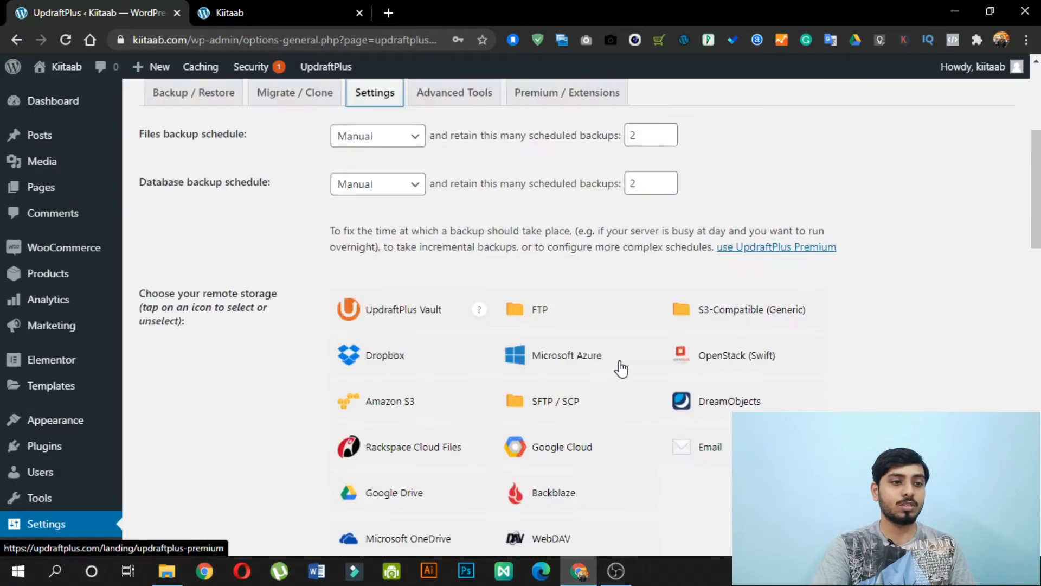
scroll(622, 368, "up", 6)
Examine the advanced tools for site information, locking, UpdraftCentral, database search and replace, site size, settings export and import, and wiping
left_click(459, 364)
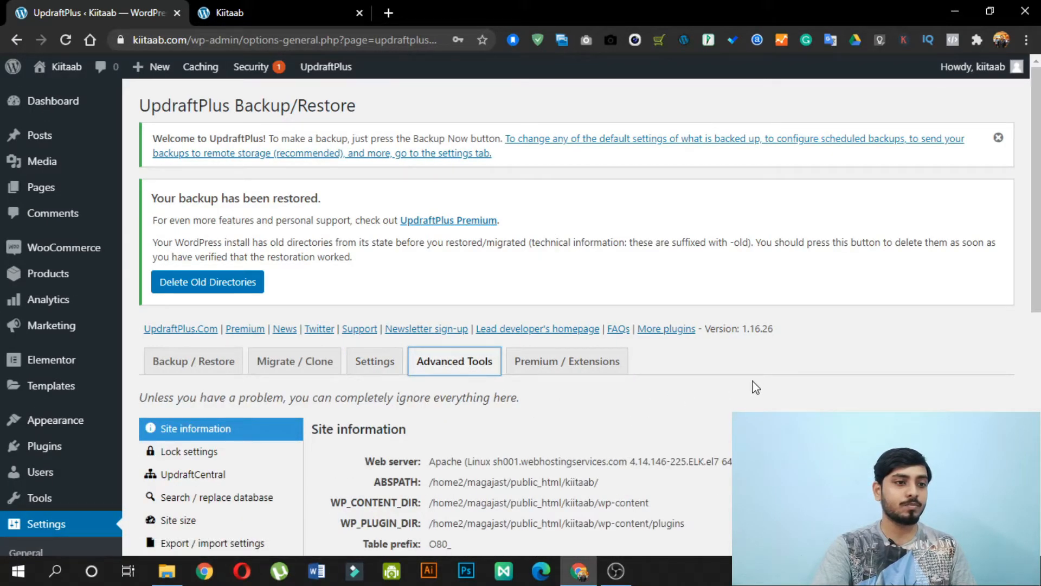
scroll(754, 388, "down", 4)
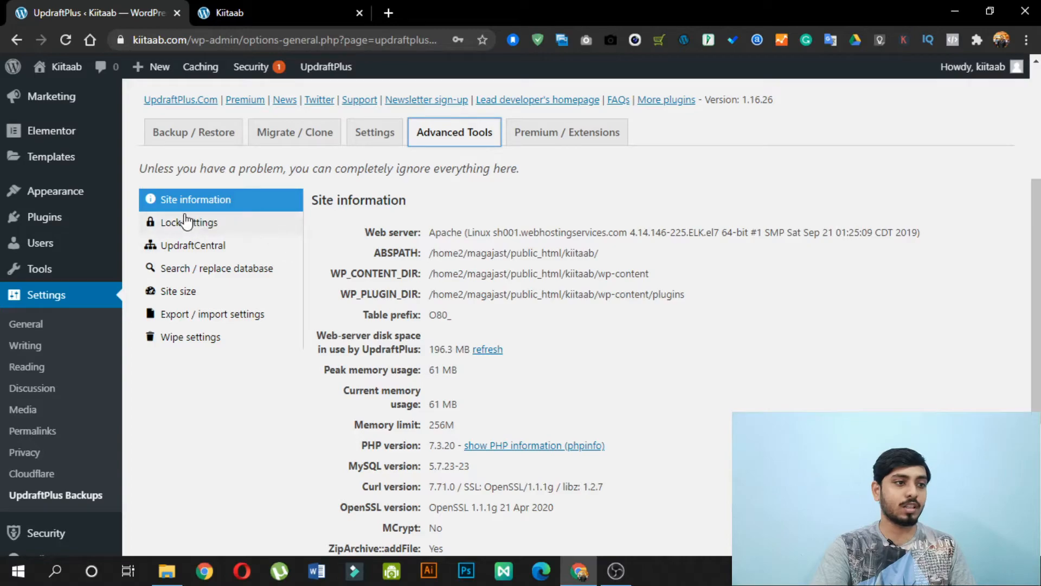
left_click(213, 231)
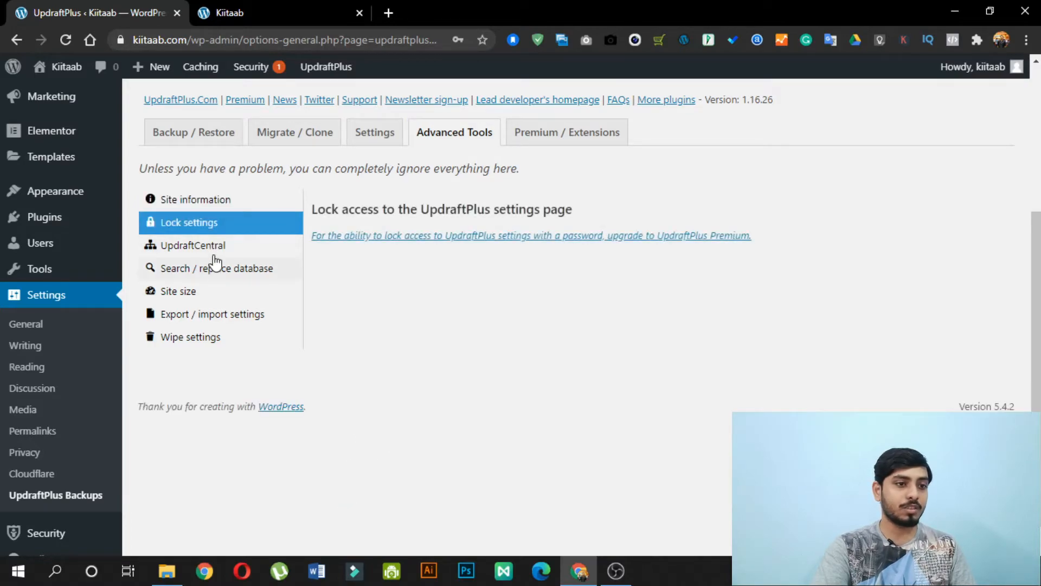
left_click(216, 249)
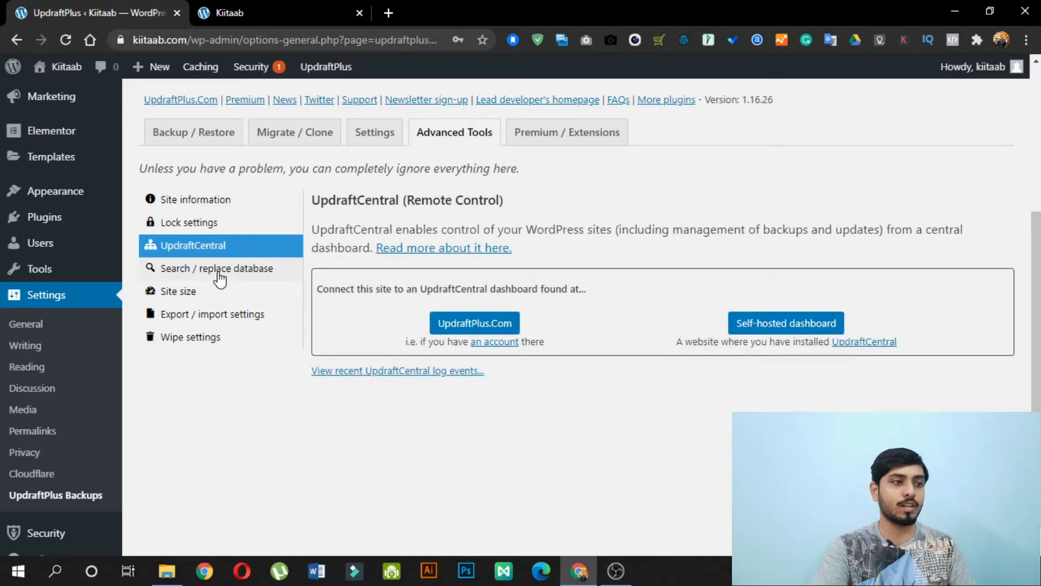
left_click(218, 273)
left_click(217, 295)
left_click(214, 315)
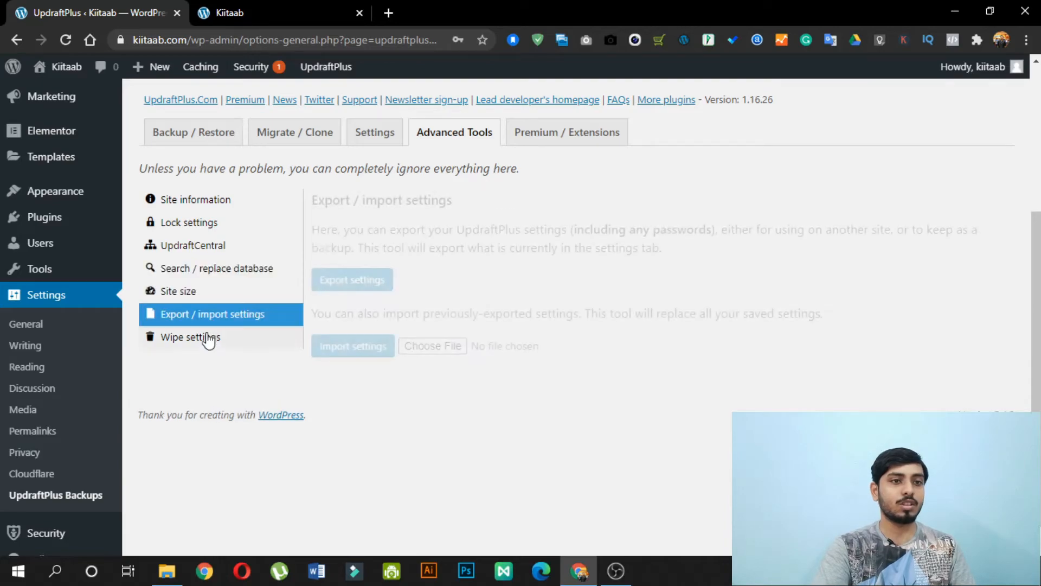
left_click(222, 337)
Examine the features comparison between UpdraftPlus Free and Premium, and return to the backup and restore overview
left_click(608, 140)
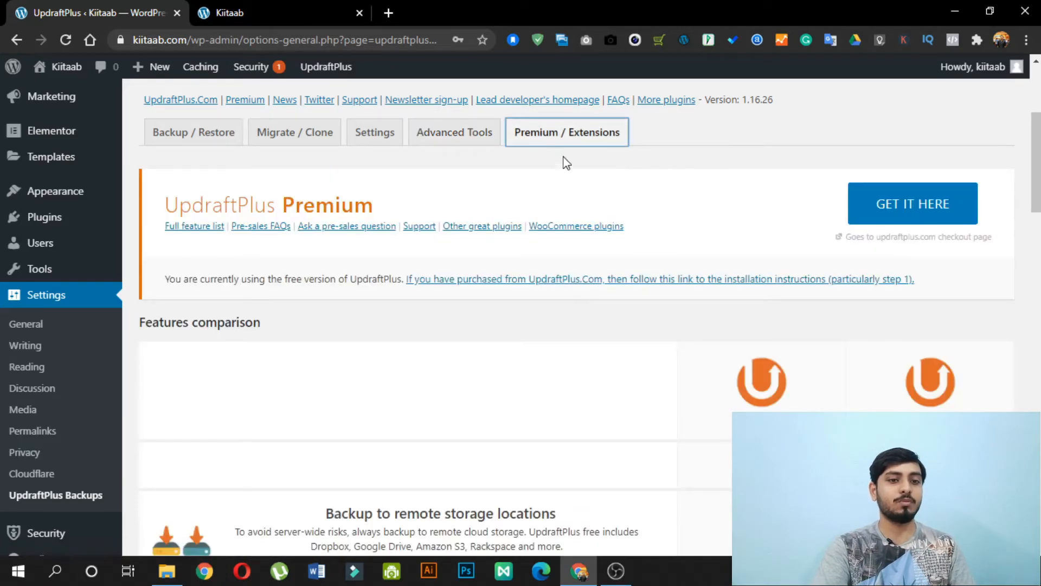
scroll(718, 320, "down", 7)
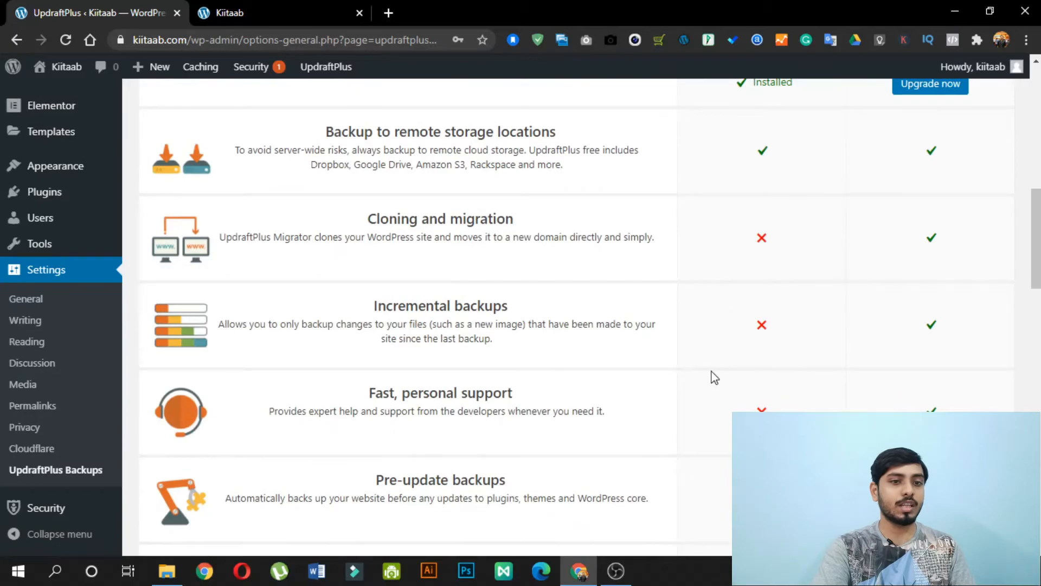
scroll(770, 84, "down", 20)
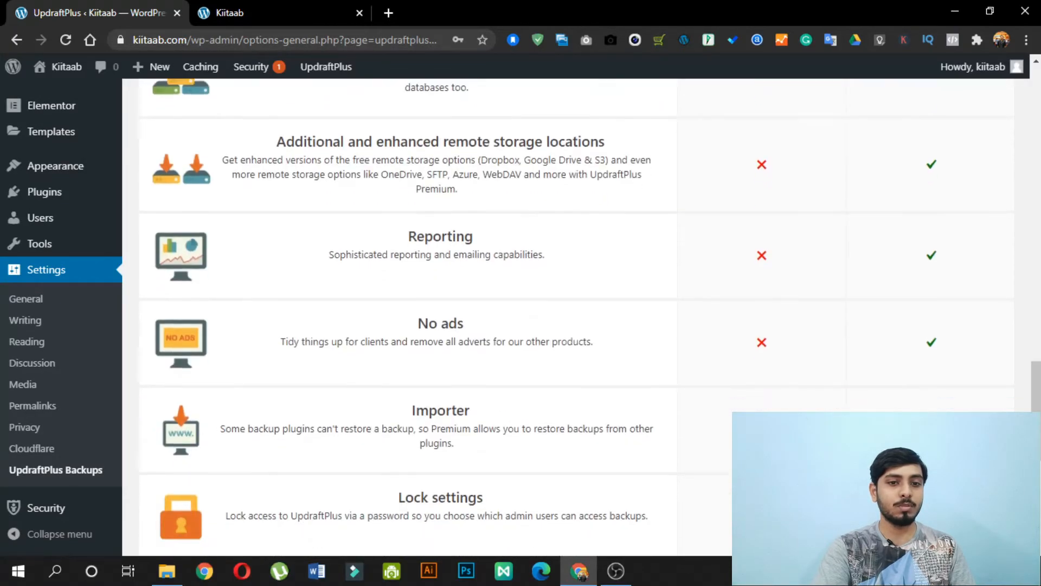
scroll(895, 361, "up", 20)
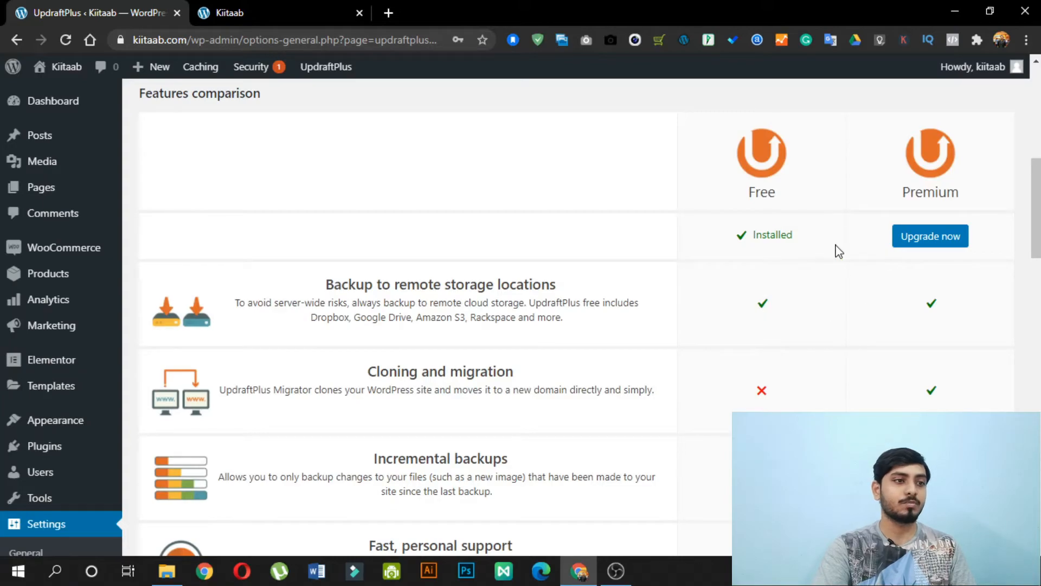
scroll(717, 237, "up", 7)
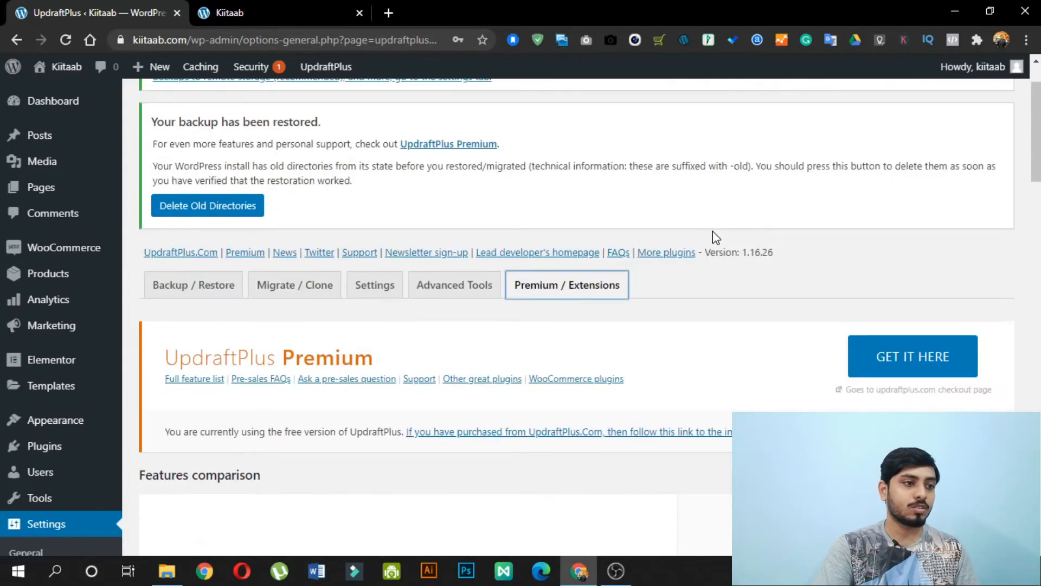
left_click(227, 287)
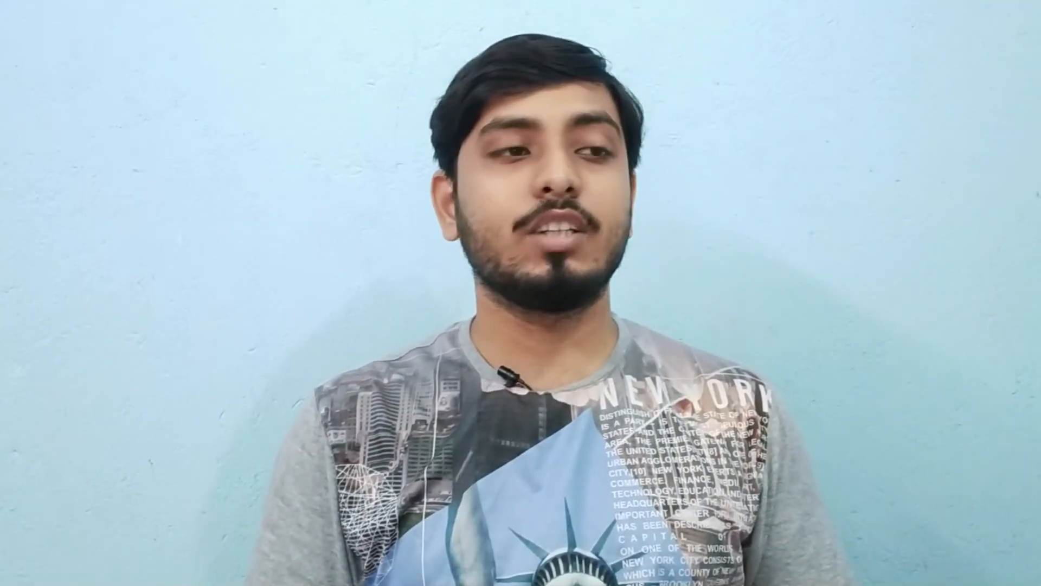